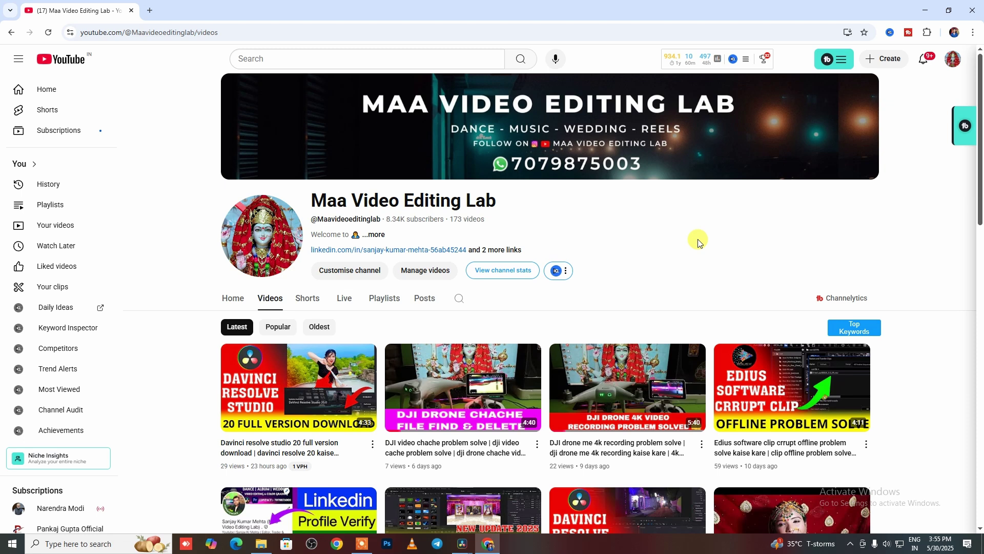
Step: Switch to DaVinci Resolve from the browser and check for available software updates
click(926, 10)
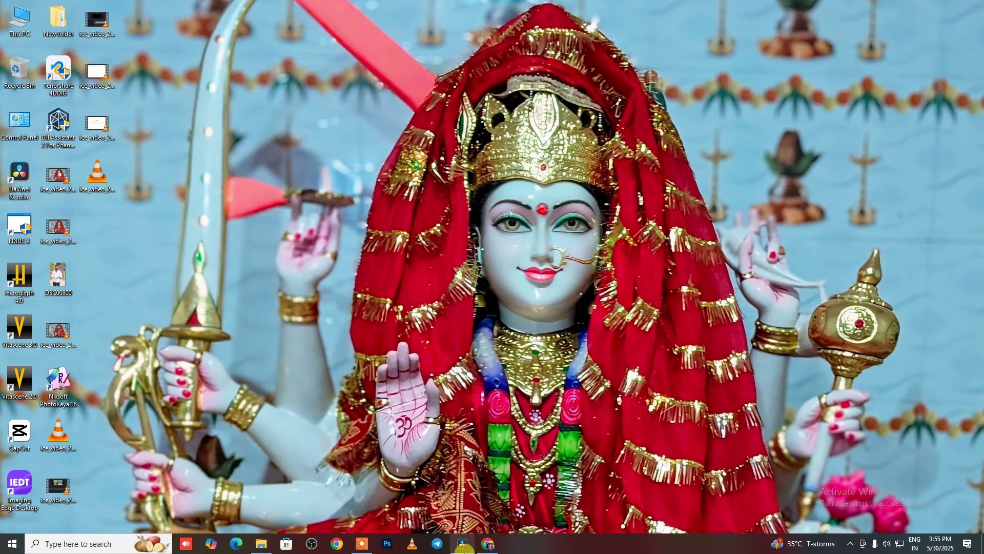
click(463, 544)
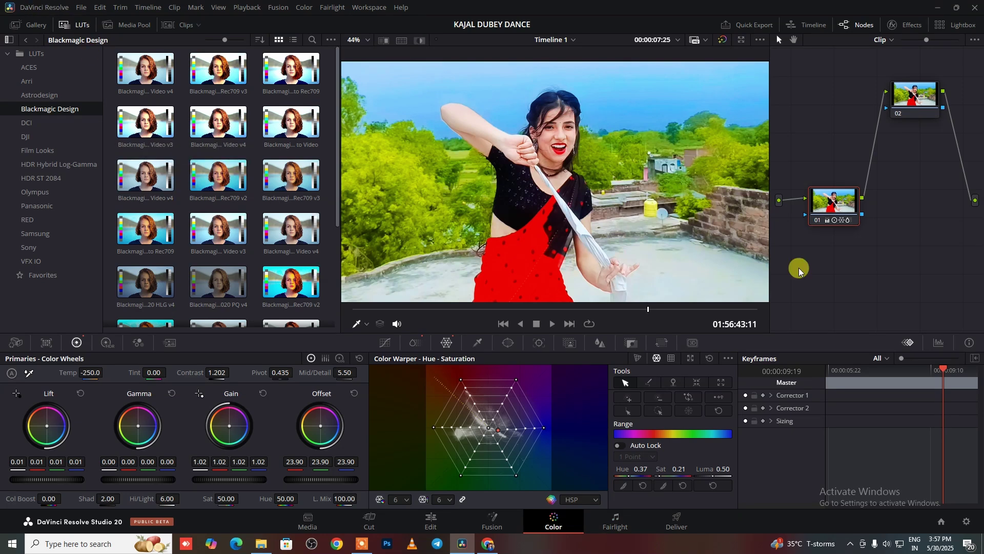
click(46, 7)
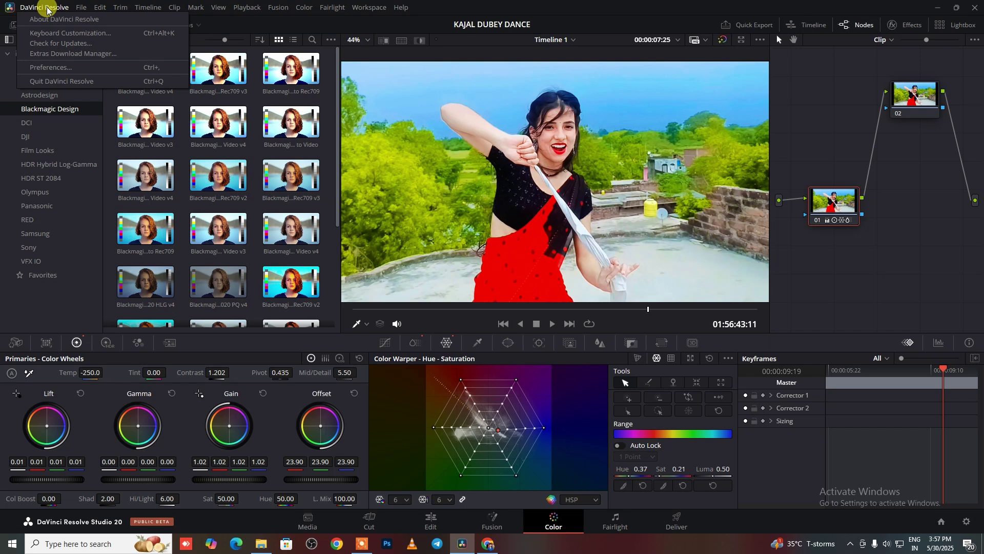
click(57, 44)
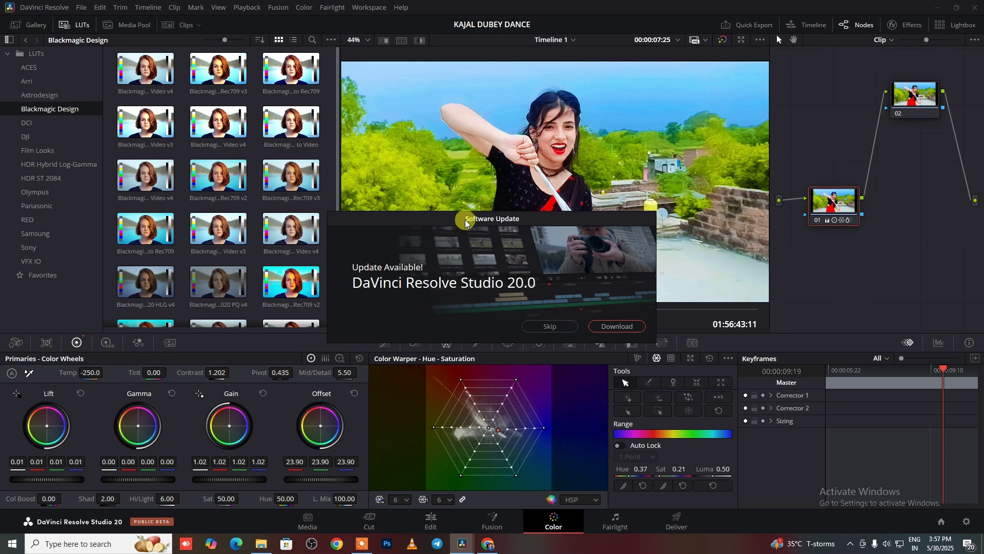
drag(457, 225, 524, 211)
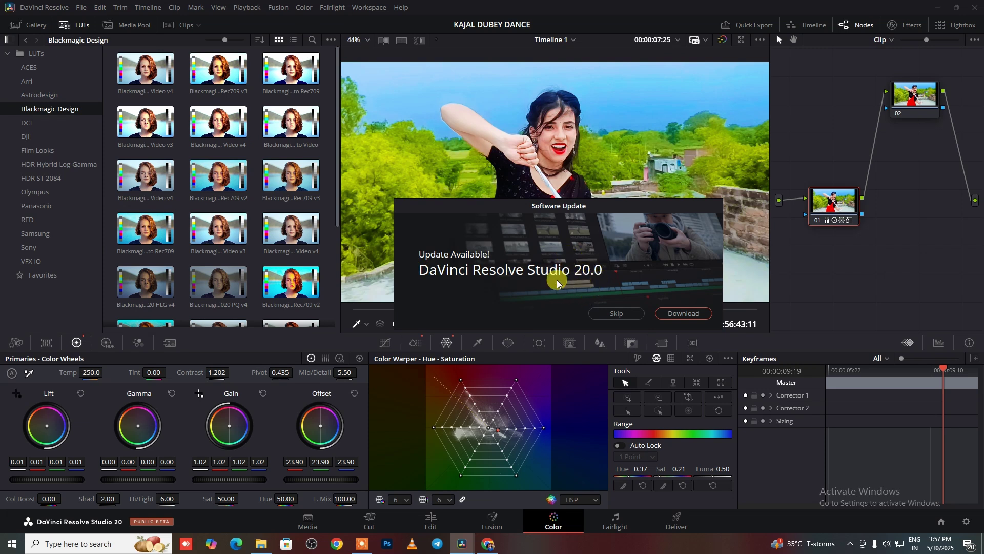
drag(544, 207, 528, 203)
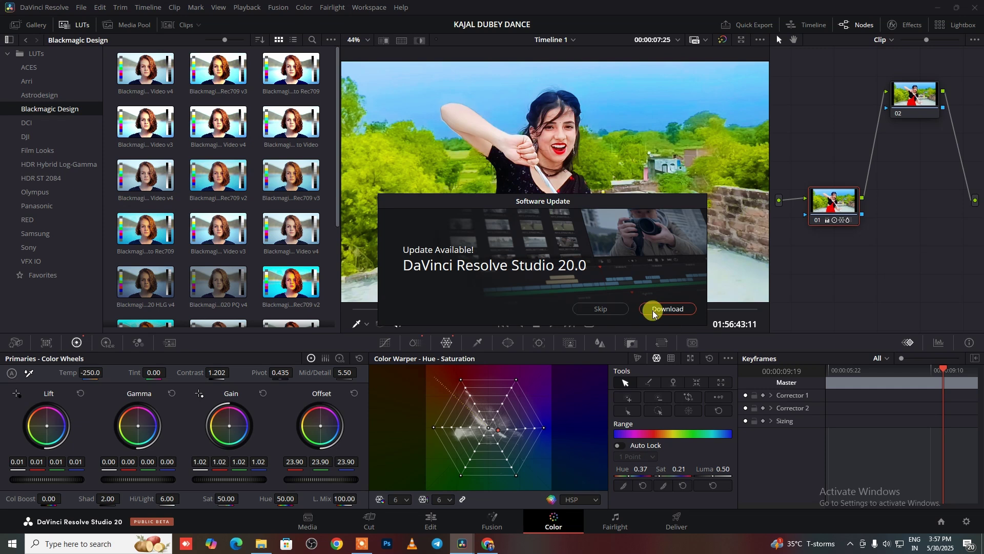
drag(607, 247, 604, 250)
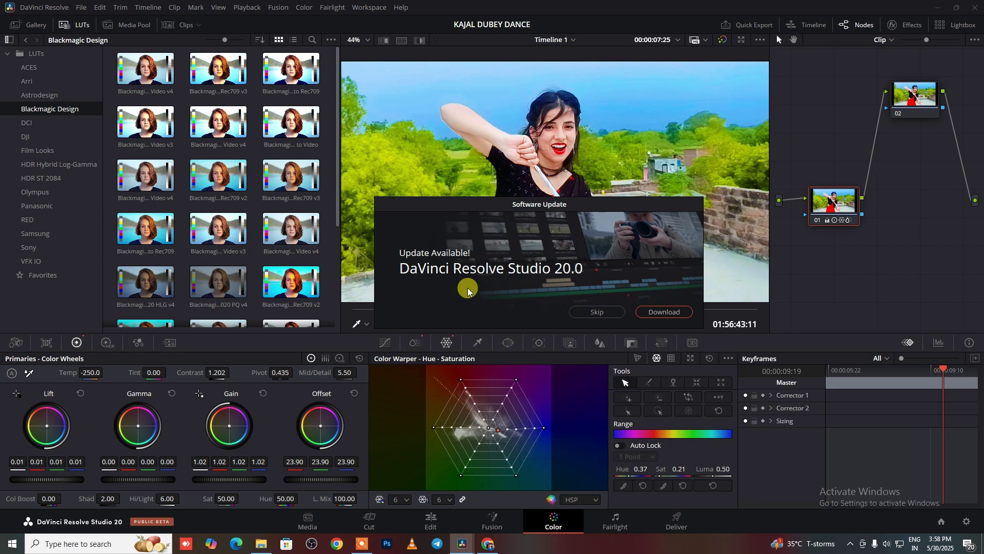
Step: Skip the offered DaVinci Resolve Studio 20.0 update and close the program
click(598, 313)
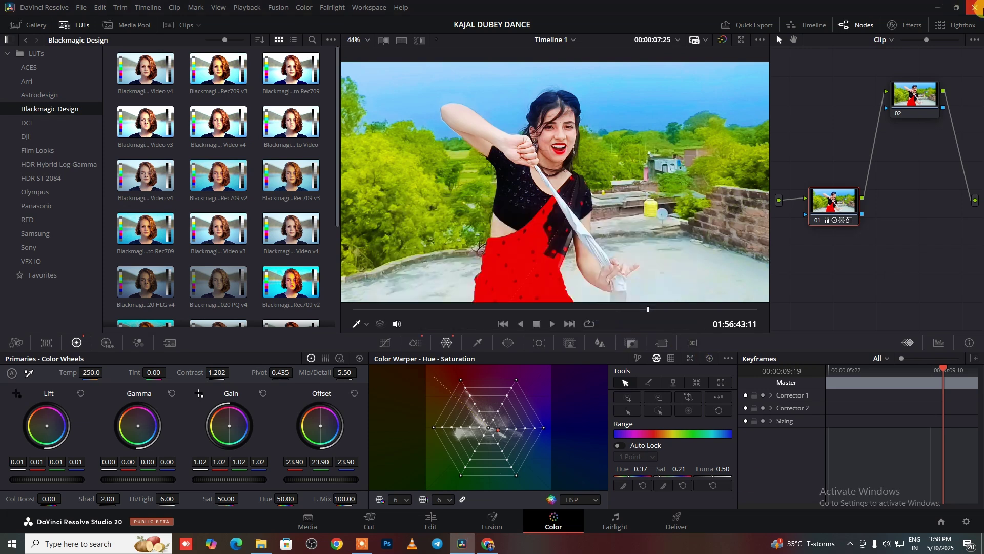
click(978, 8)
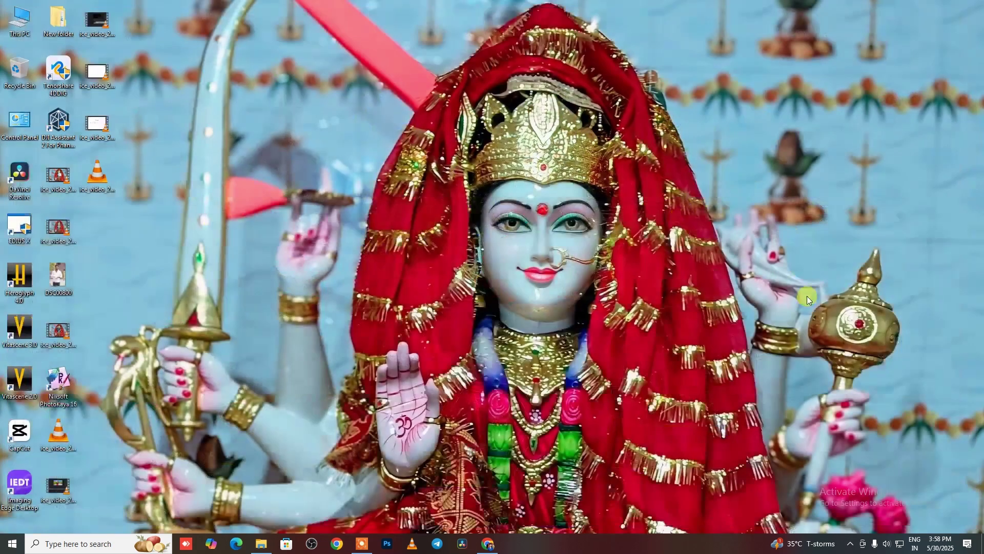
right_click(282, 83)
click(322, 114)
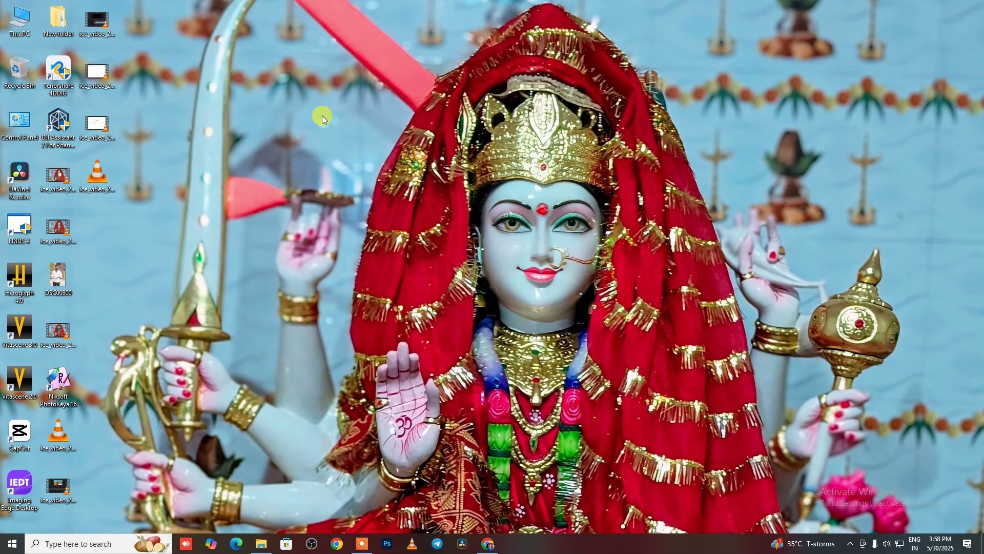
Step: Uninstall DaVinci Resolve through Programs and Features in Control Panel
double_click(20, 123)
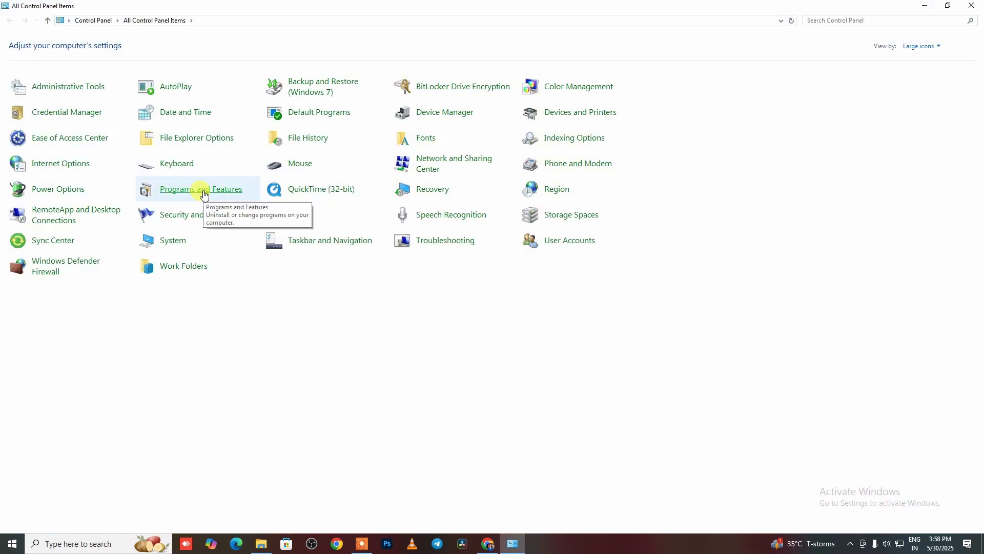
click(203, 192)
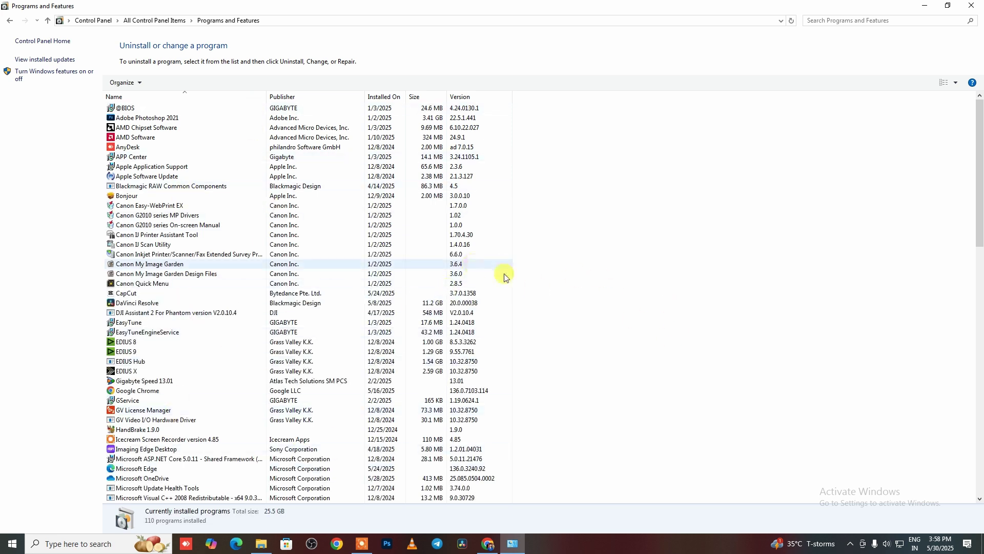
click(149, 306)
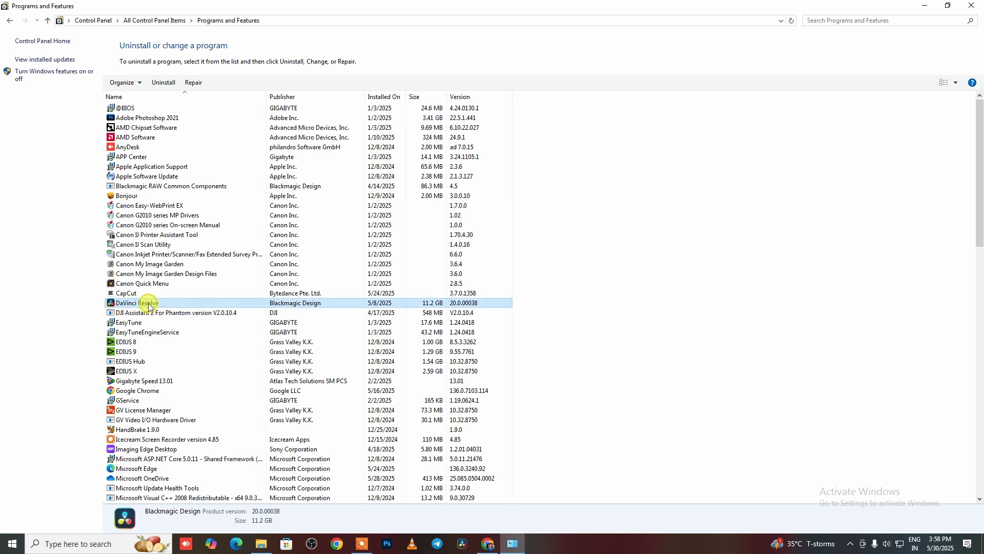
right_click(148, 306)
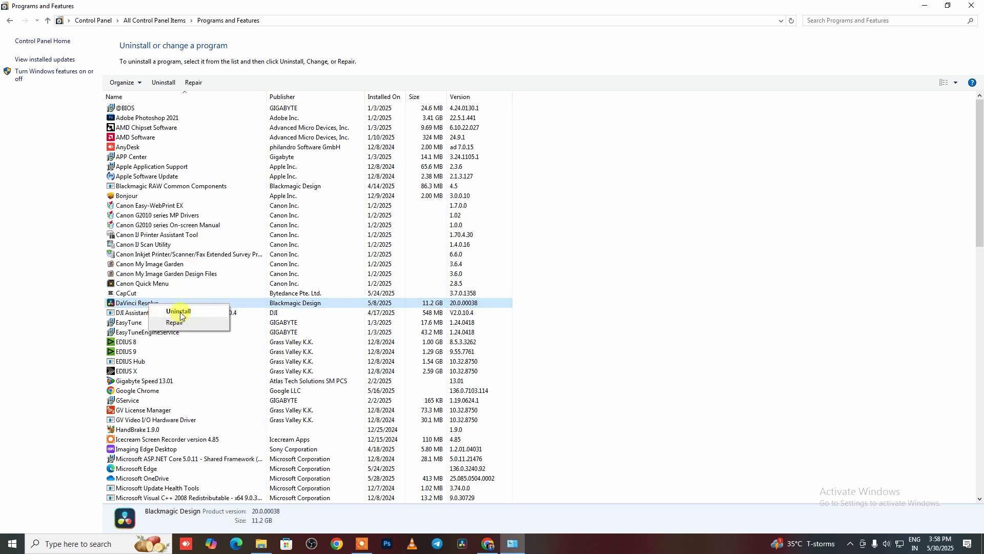
click(179, 313)
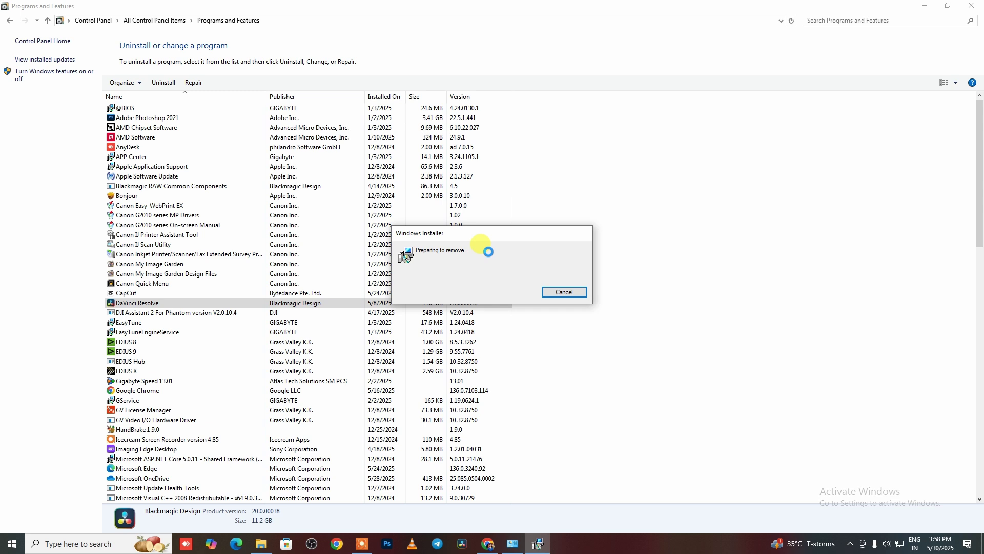
Step: Uninstall Blackmagic RAW Common Components and close the installed programs window
click(161, 186)
right_click(161, 187)
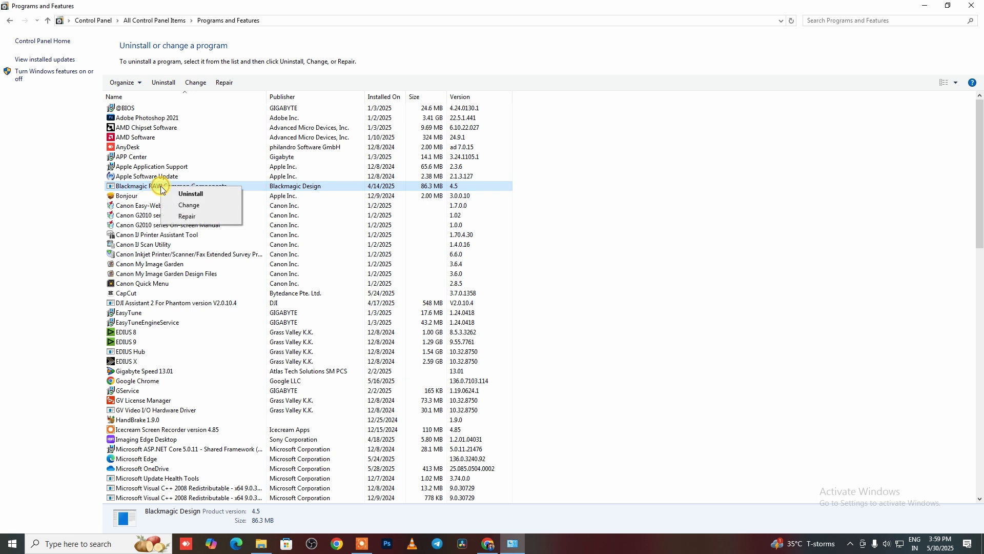
click(191, 194)
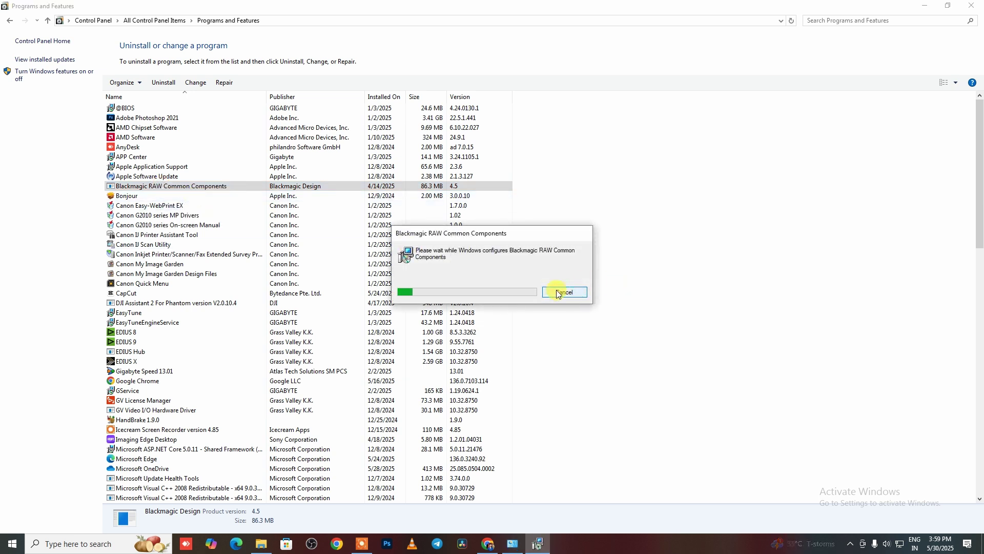
scroll(473, 356, down, 12)
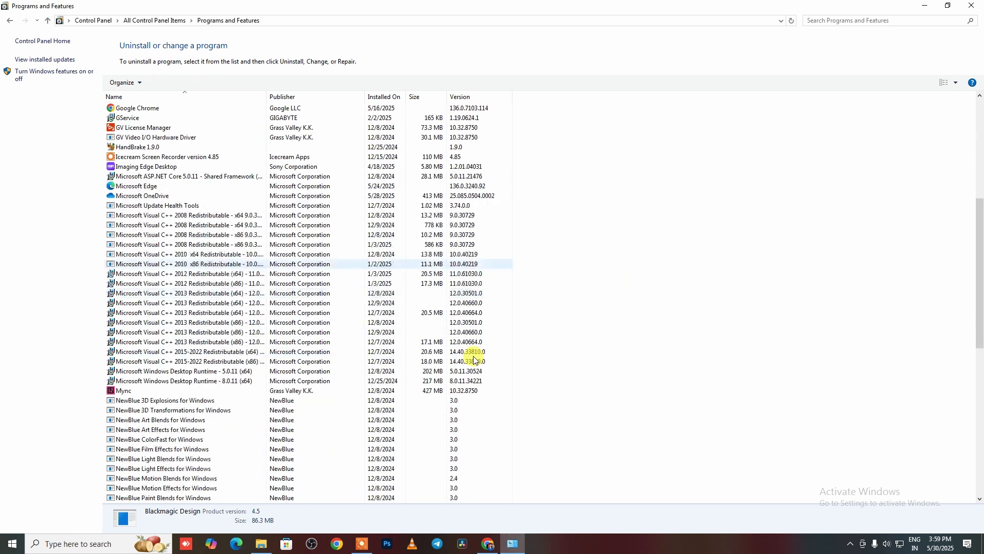
click(972, 6)
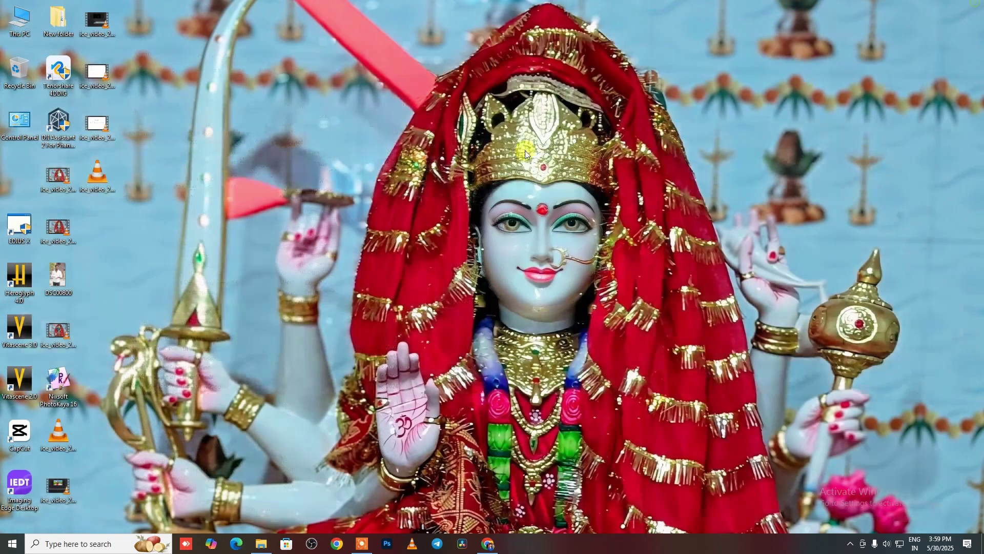
Step: Delete the Blackmagic Design folder from Program Files on Local Disk (C:)
double_click(19, 21)
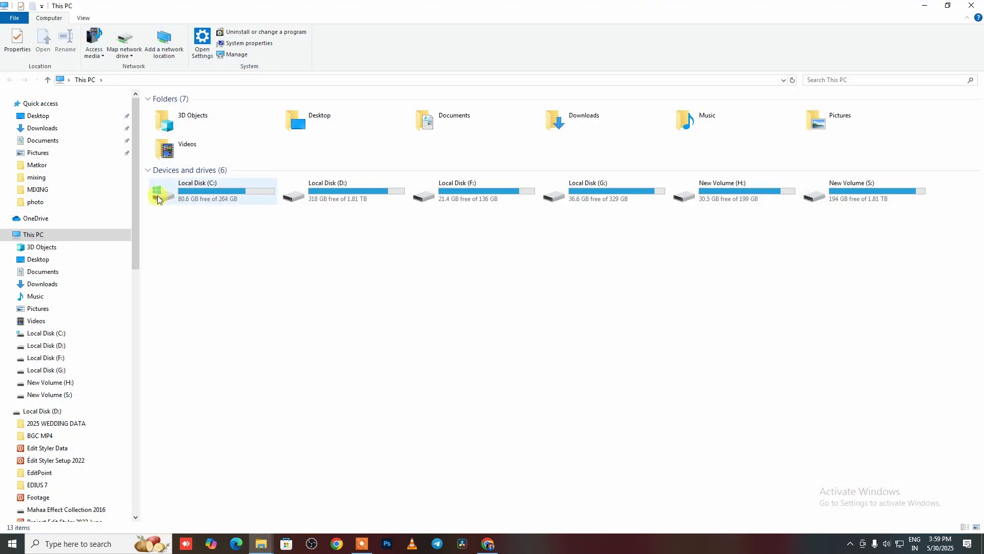
double_click(243, 196)
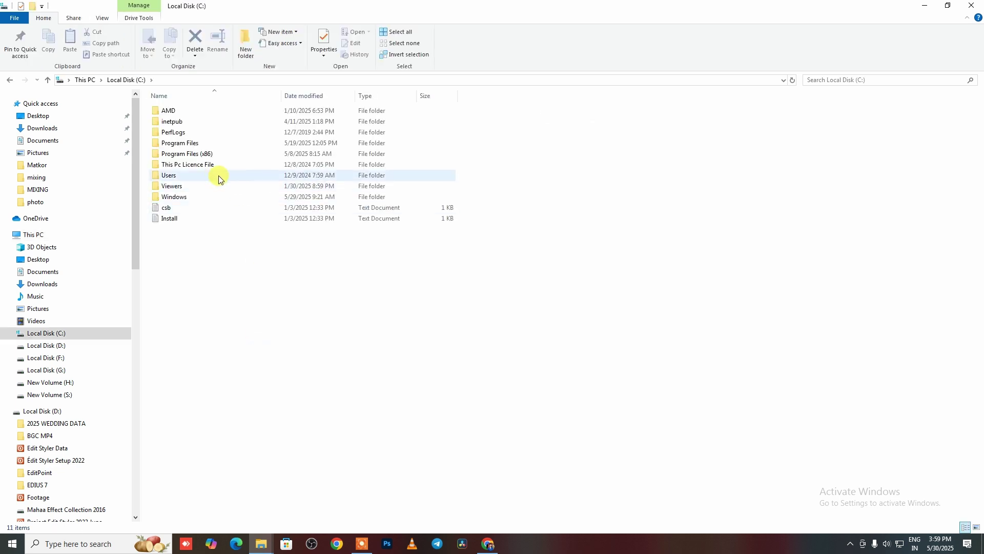
double_click(202, 153)
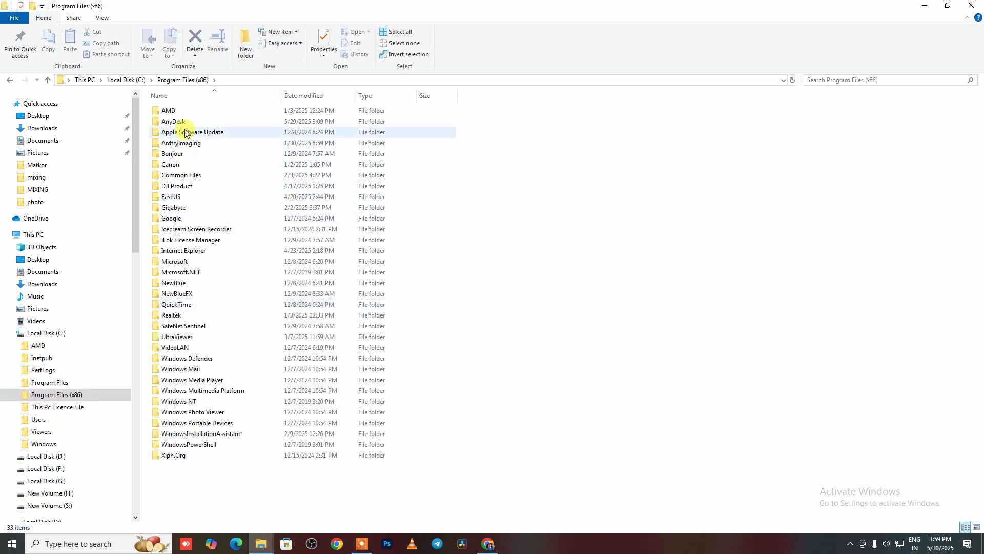
click(45, 80)
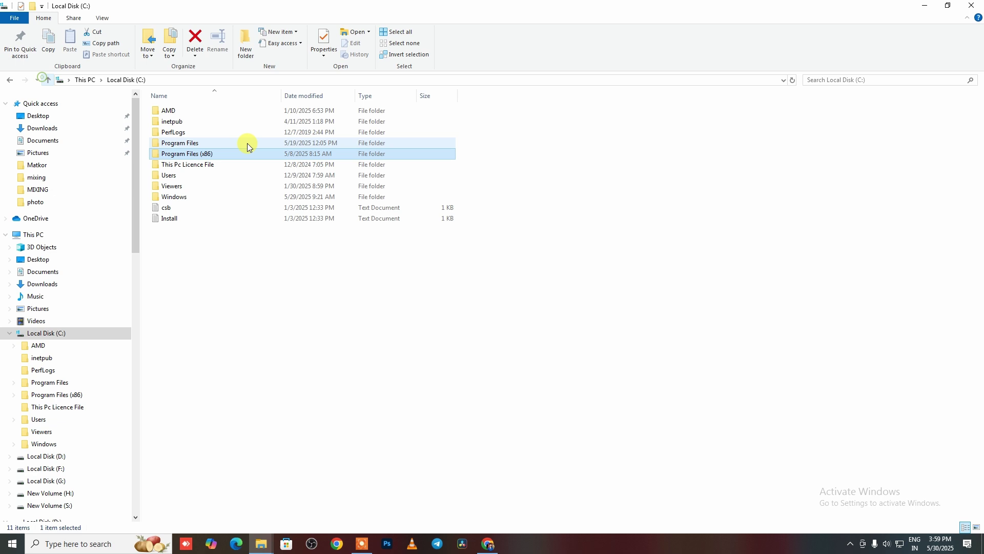
double_click(196, 142)
click(202, 146)
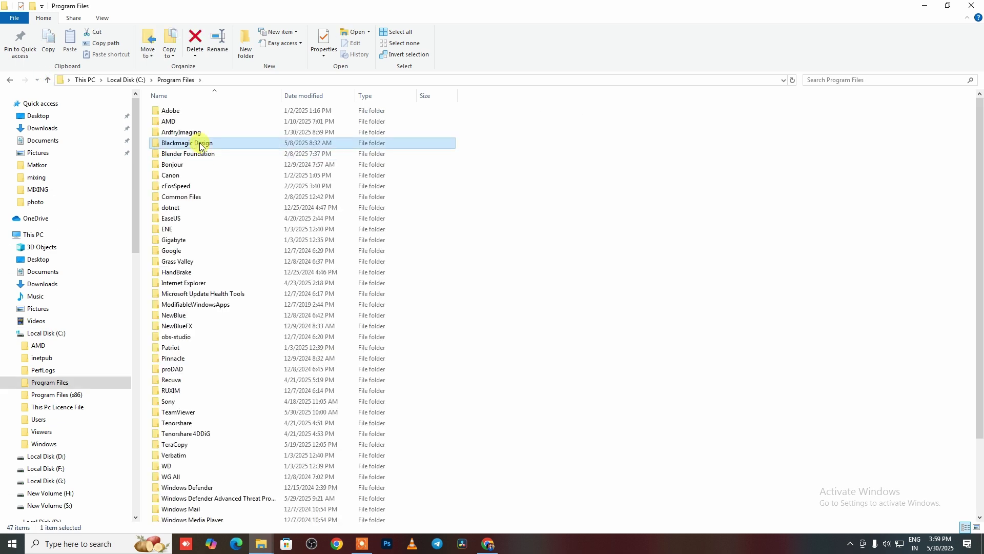
key(Delete)
key(Return)
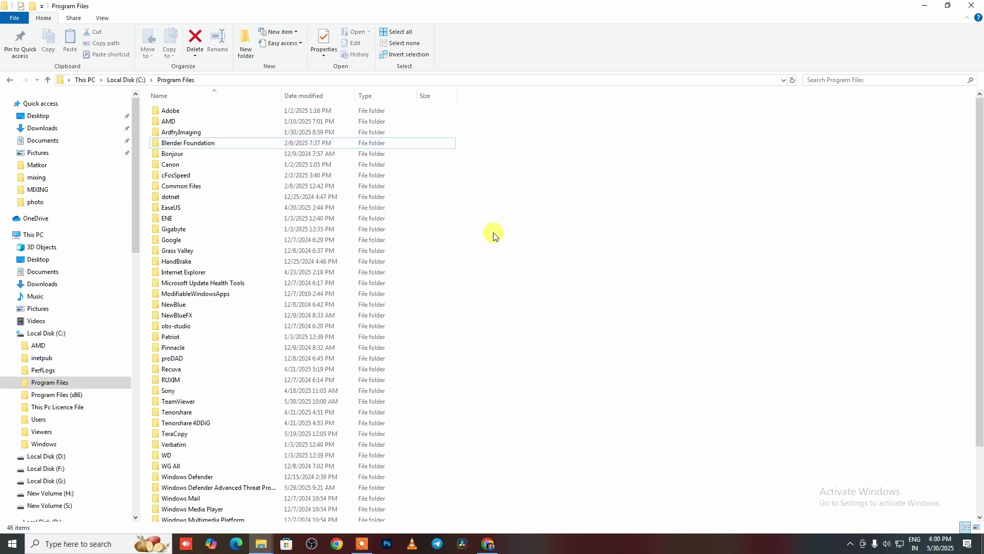
Step: Return to the root of Local Disk (C:) and set Folder Options to show hidden files, folders, and drives
click(48, 82)
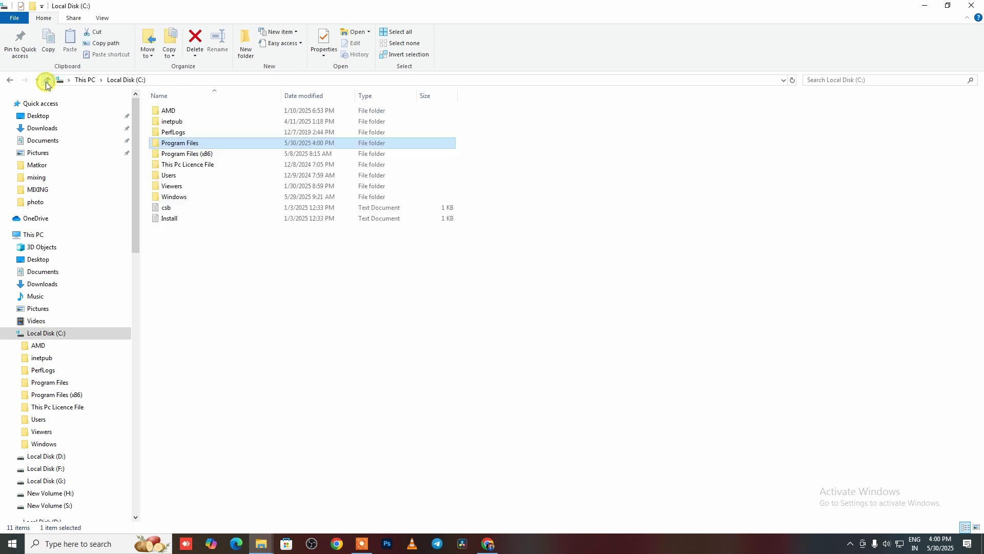
click(100, 19)
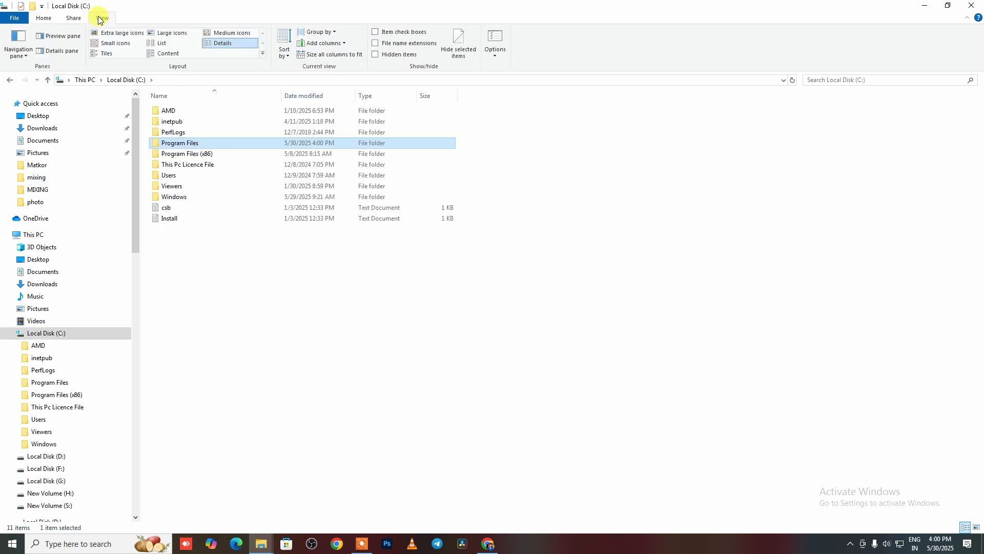
click(496, 58)
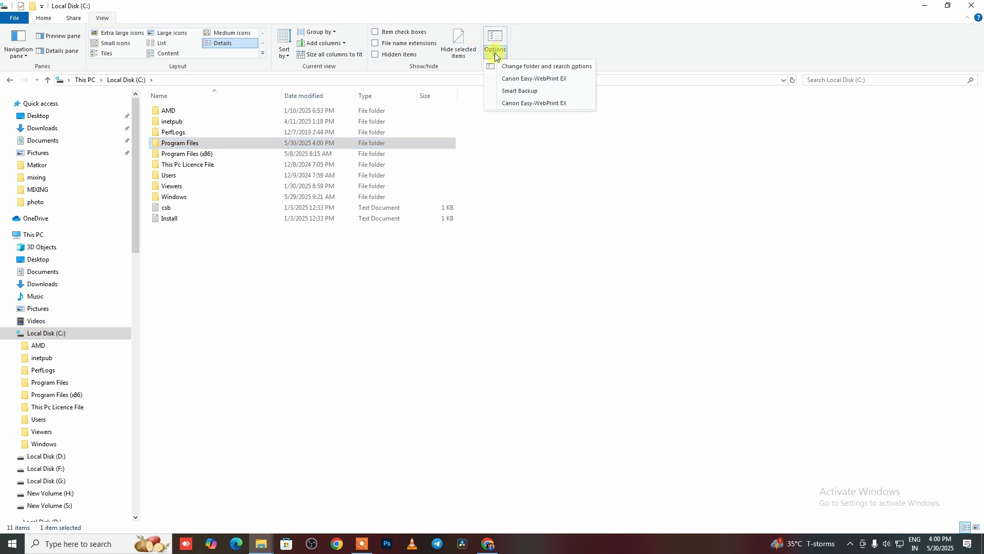
click(494, 57)
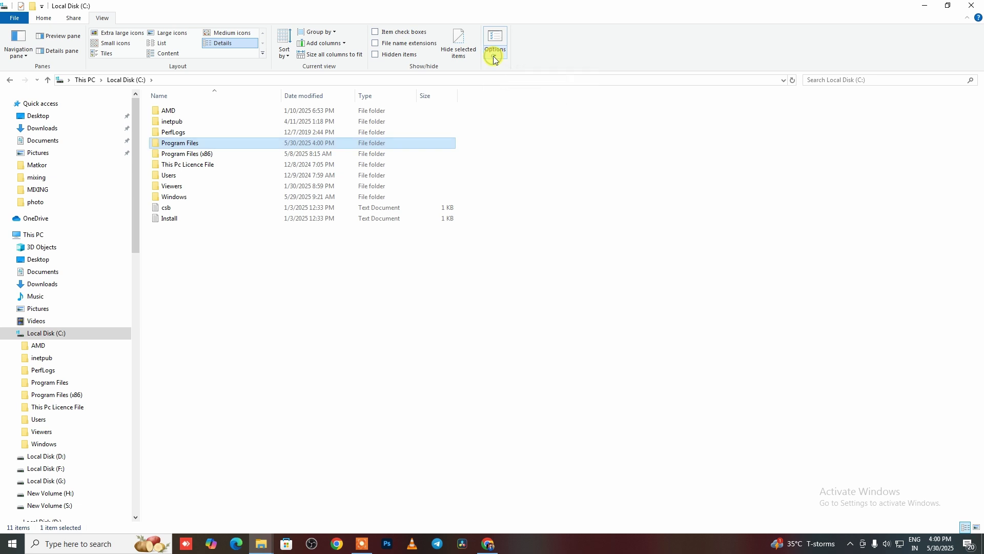
click(493, 56)
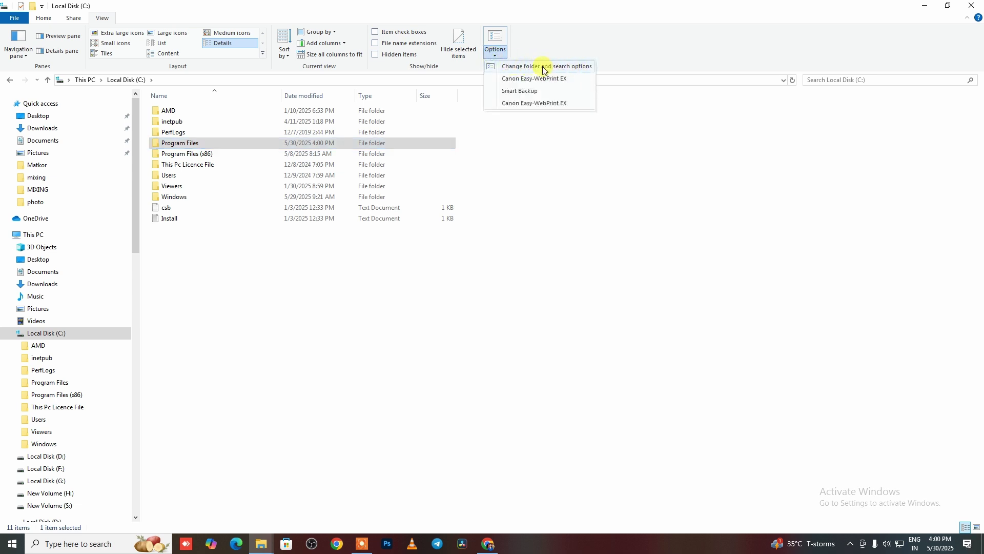
click(544, 69)
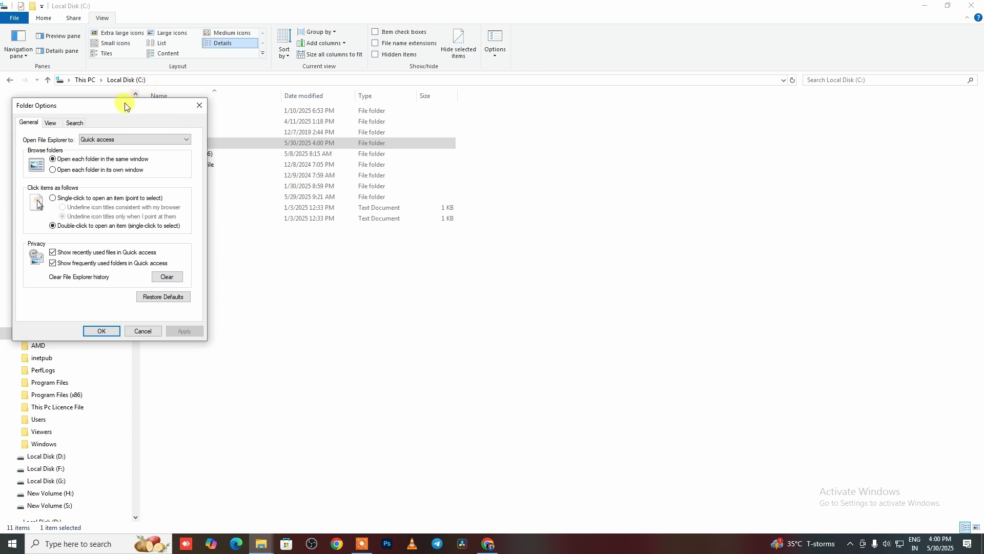
drag(127, 103, 630, 101)
click(556, 117)
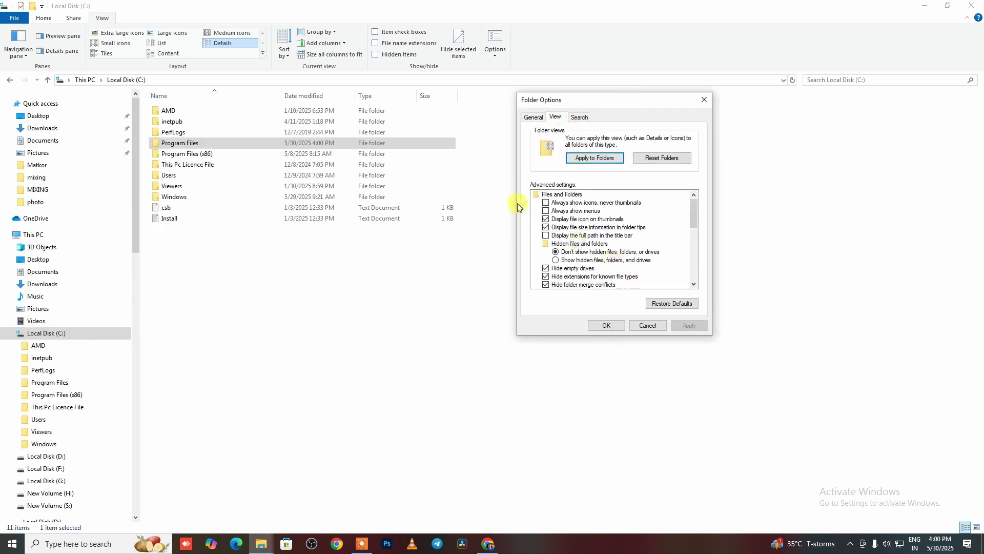
click(558, 260)
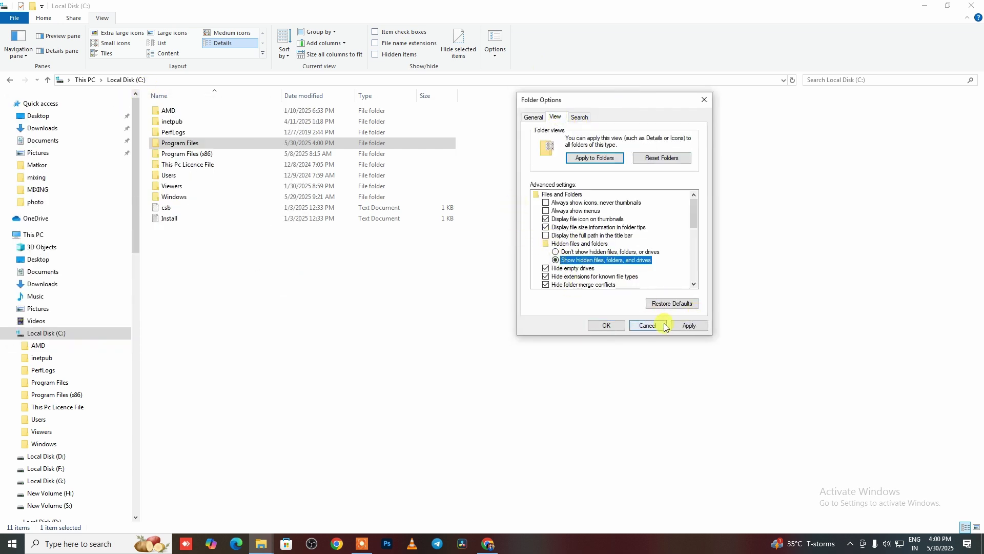
click(676, 326)
click(607, 325)
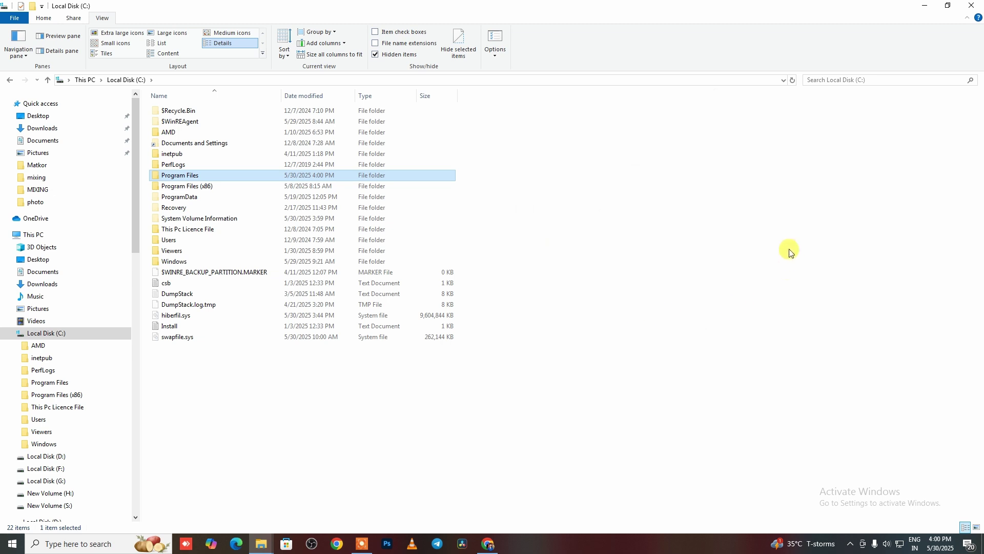
Step: Permanently delete the Blackmagic Design folder from ProgramData on Local Disk (C:), granting administrator permission
click(186, 202)
double_click(187, 202)
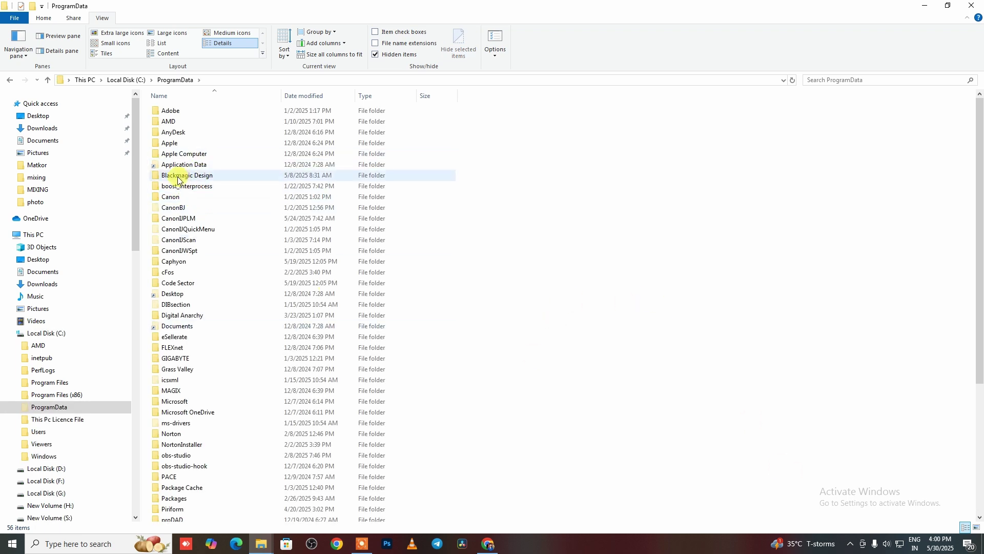
click(218, 179)
key(shift+Delete)
key(Return)
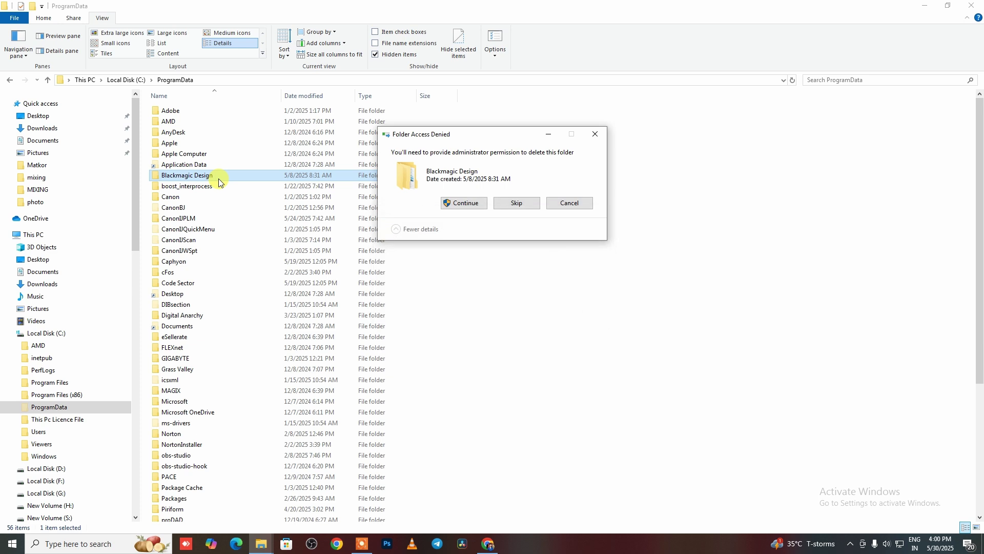
click(467, 203)
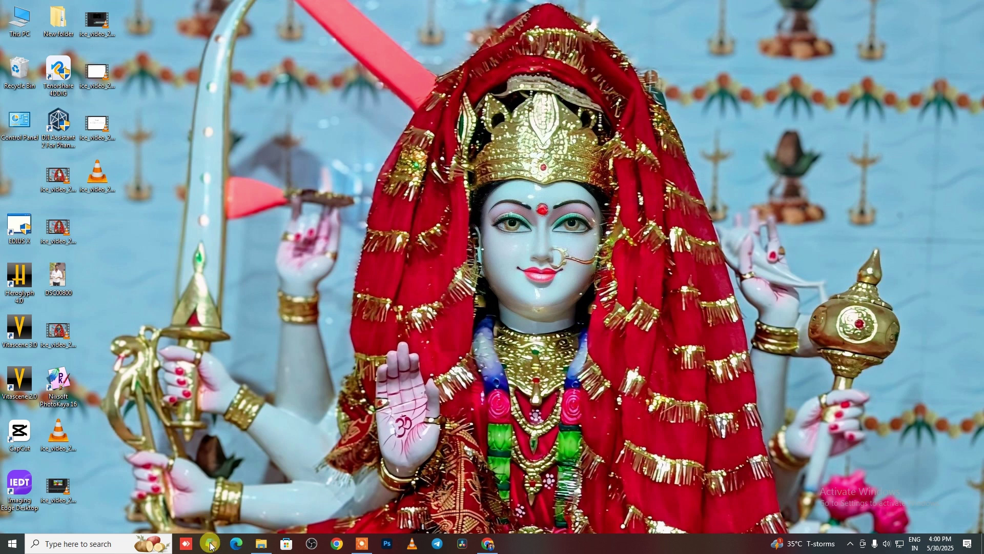
Step: Run the DaVinci.Resolve.Studio.v20.0.0.49.part1 application from the Setup folder and move its extraction window aside
click(262, 544)
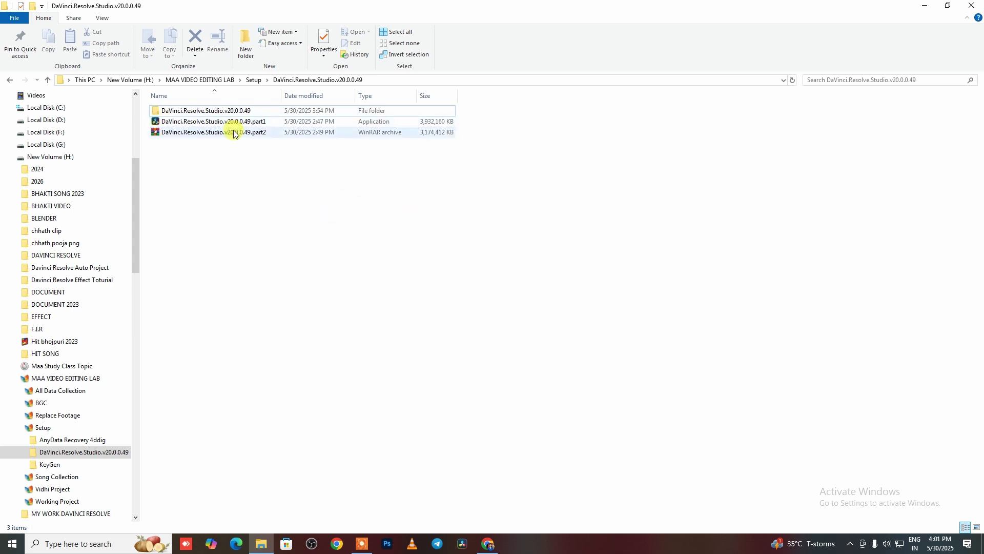
double_click(198, 122)
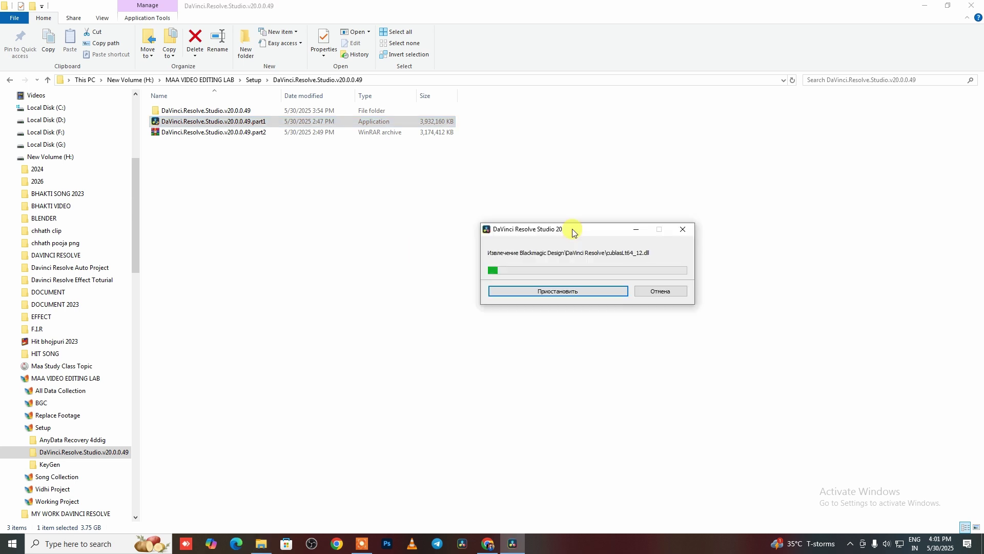
drag(573, 232, 717, 251)
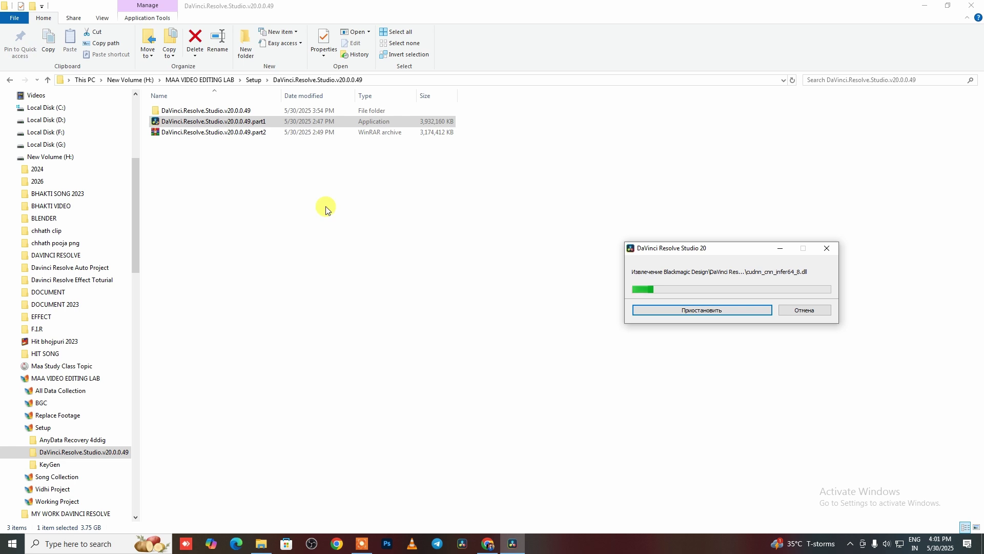
Step: Copy blackmagic.lic from the inner DaVinci.Resolve.Studio.v20.0.0.49 folder and minimize the folder window
click(184, 135)
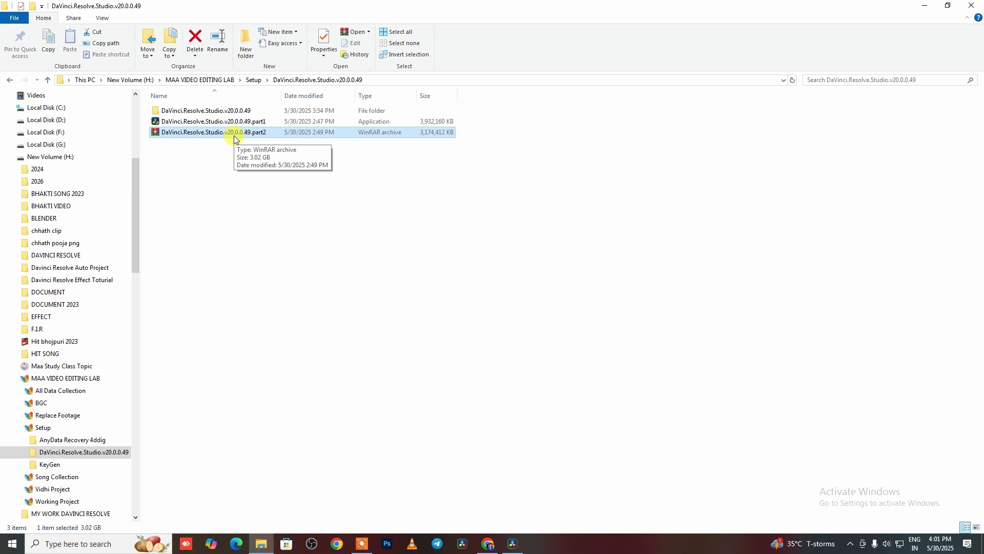
double_click(224, 111)
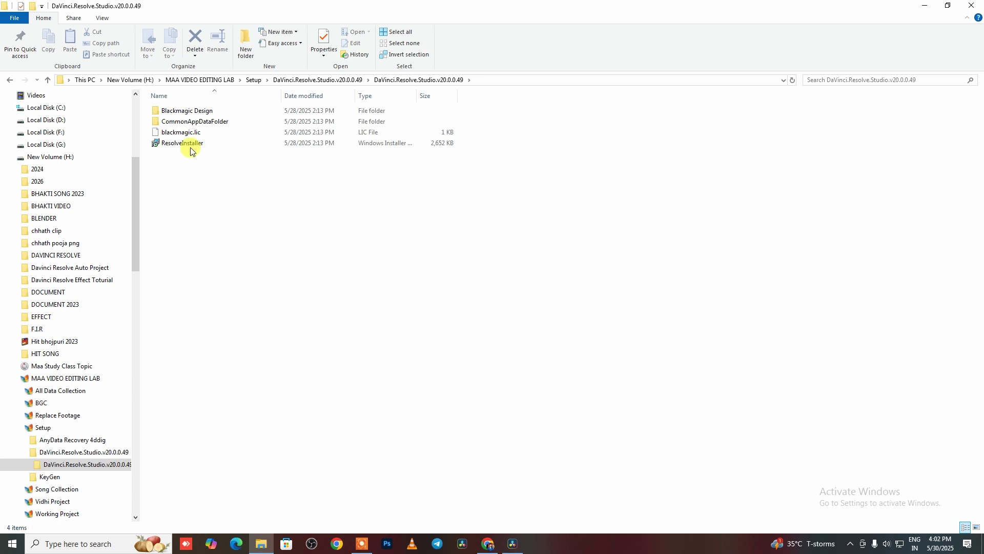
click(173, 134)
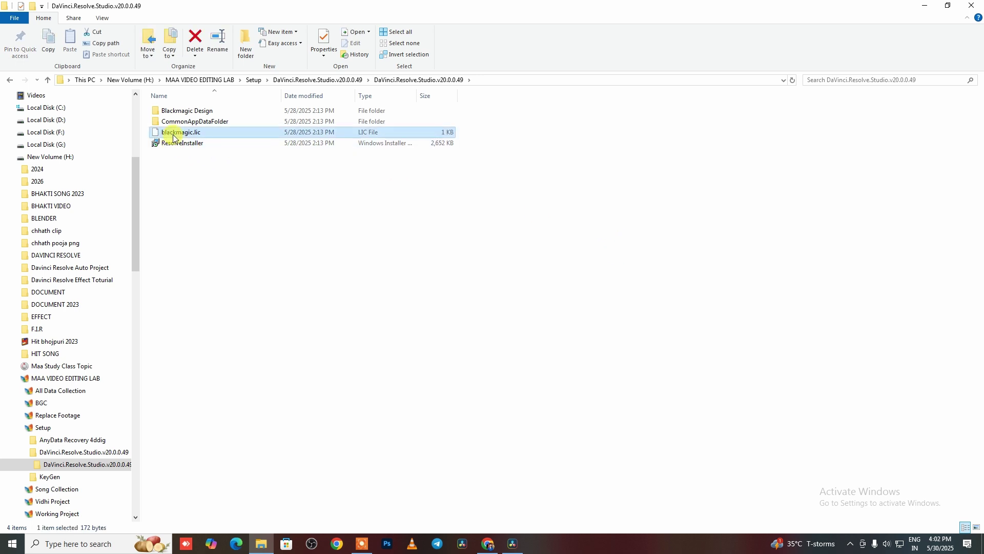
click(504, 323)
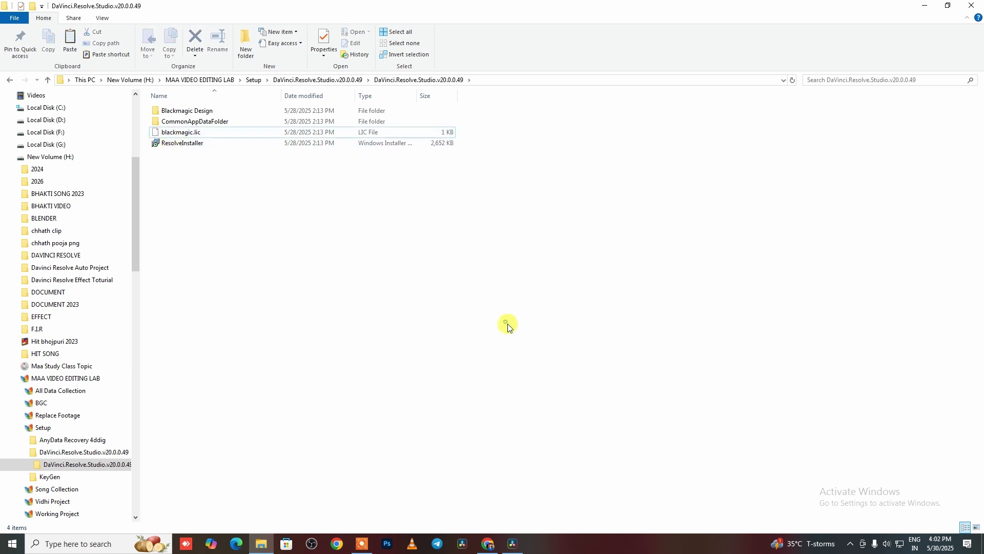
click(921, 6)
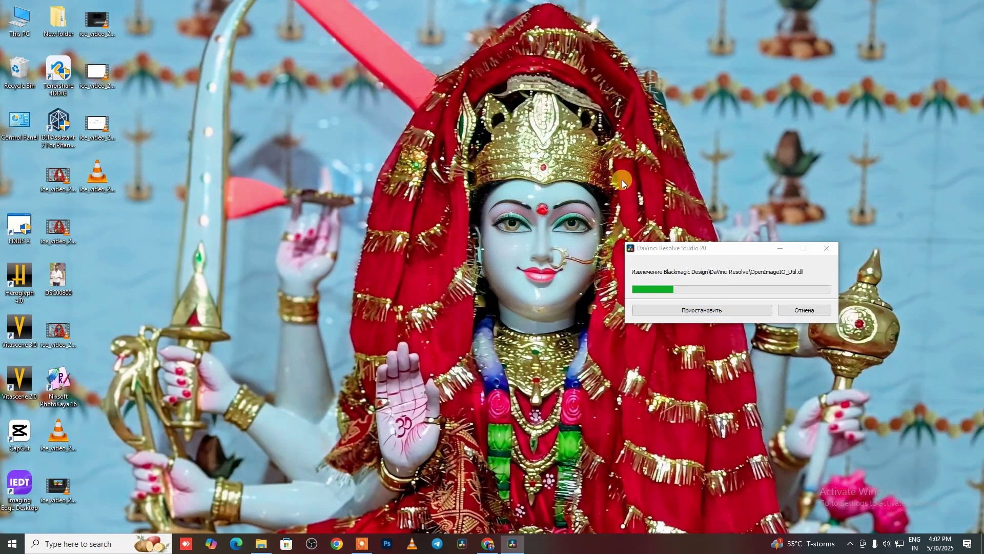
Step: Complete the DaVinci Resolve Setup Wizard, accepting the license agreement and keeping the default destination folder
drag(725, 248, 634, 124)
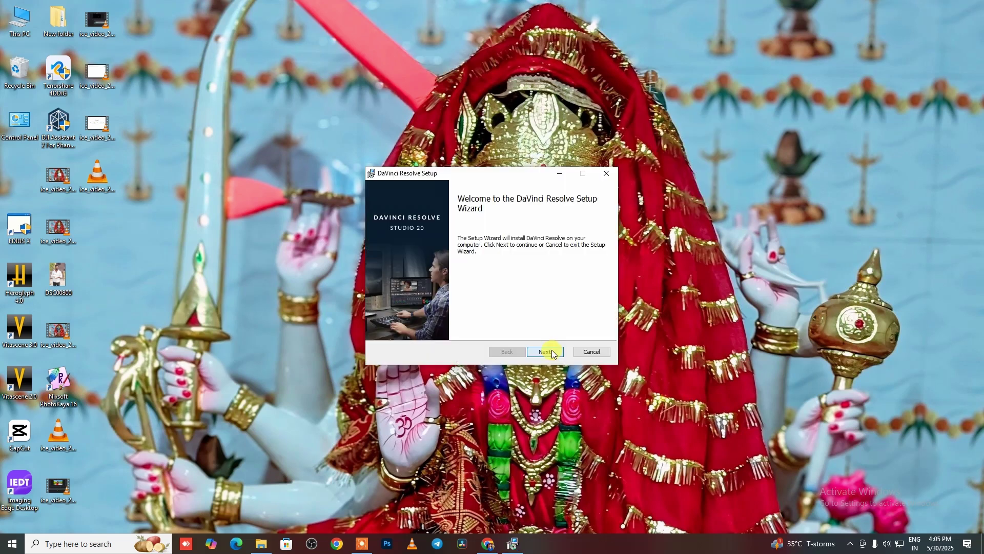
click(551, 352)
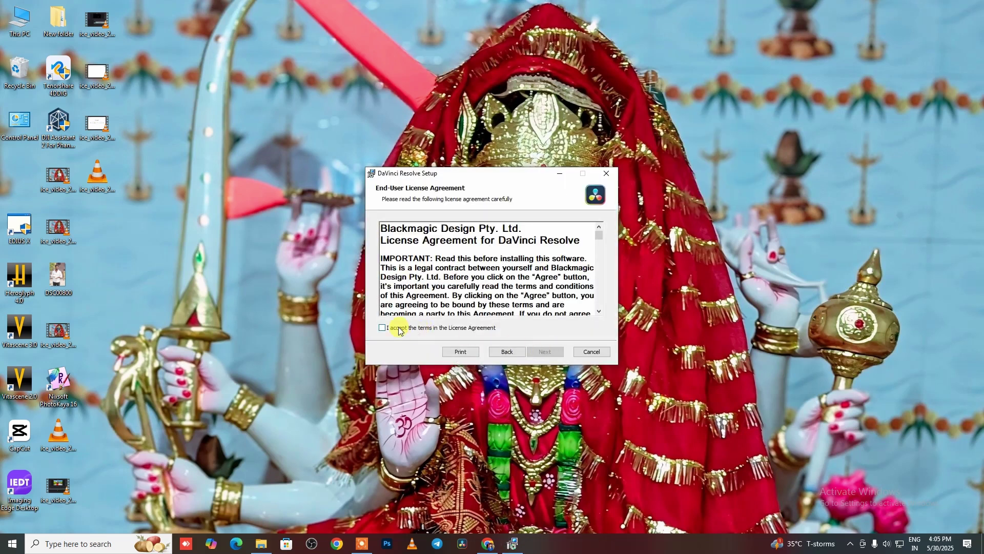
click(428, 329)
click(546, 353)
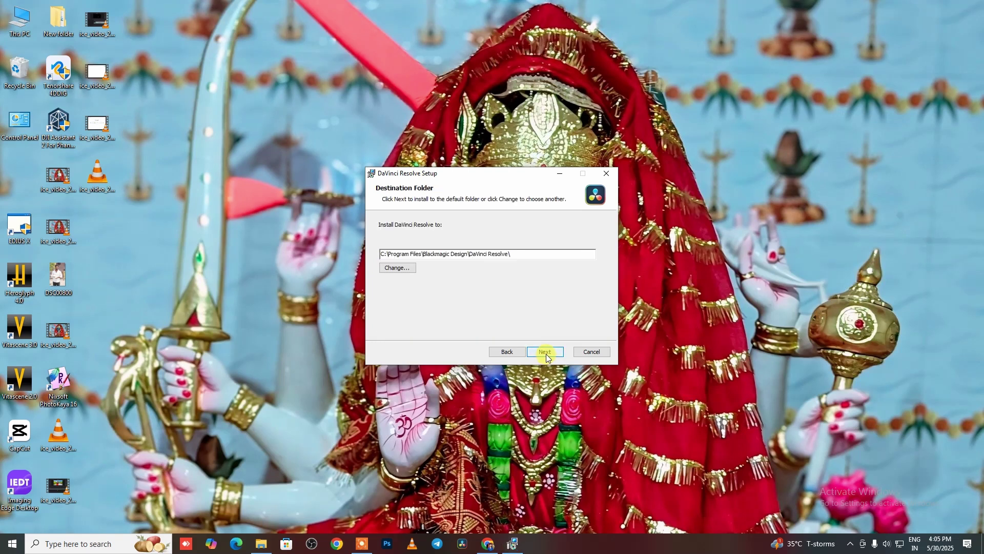
click(546, 352)
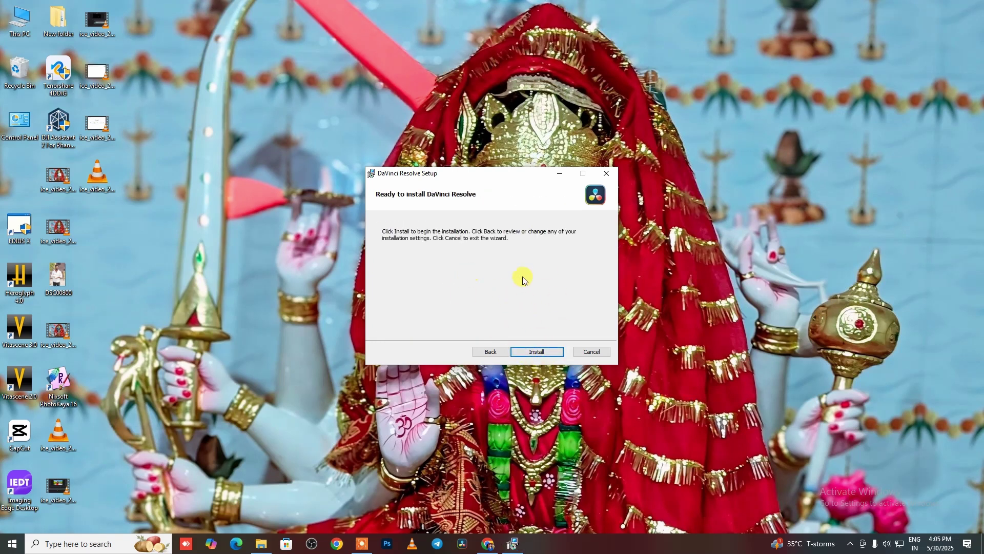
click(534, 352)
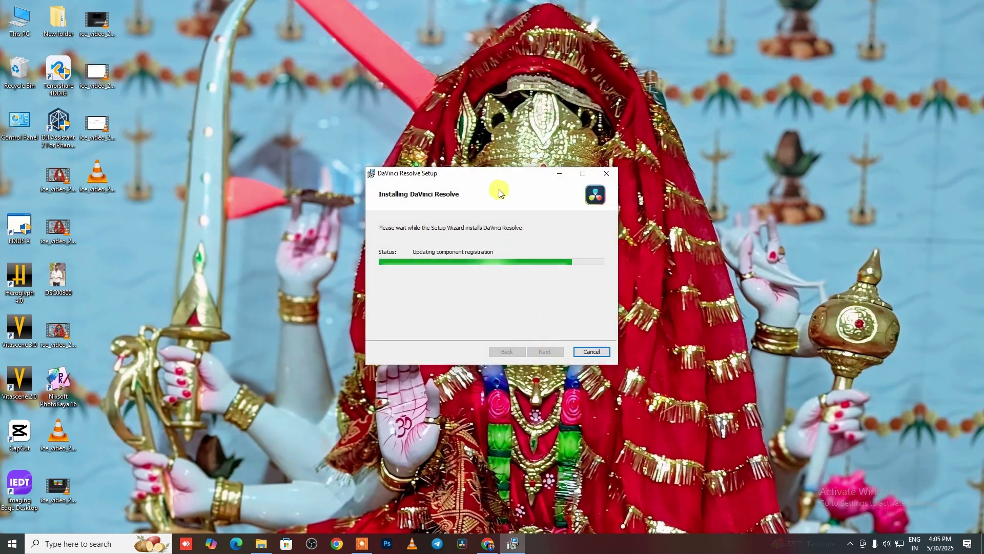
drag(472, 173, 578, 147)
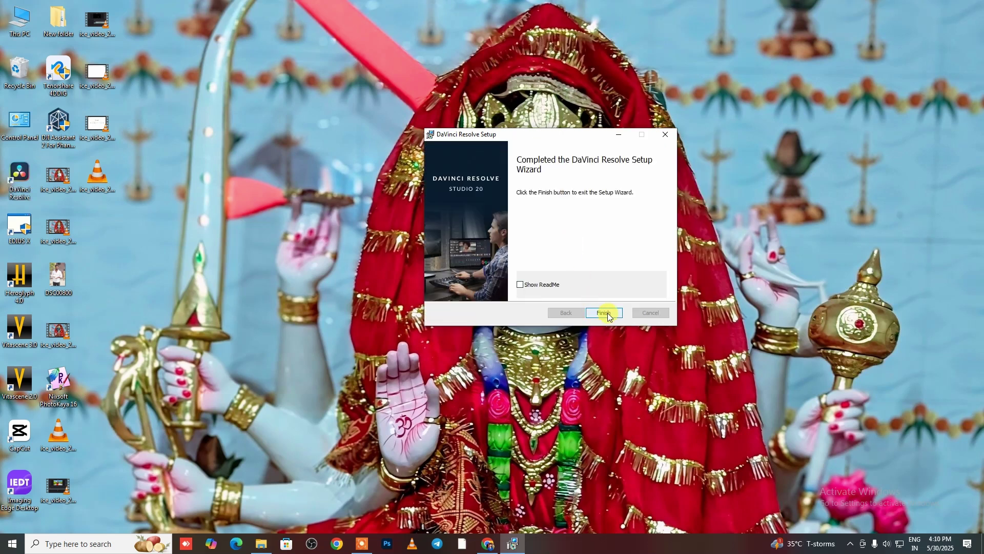
click(608, 312)
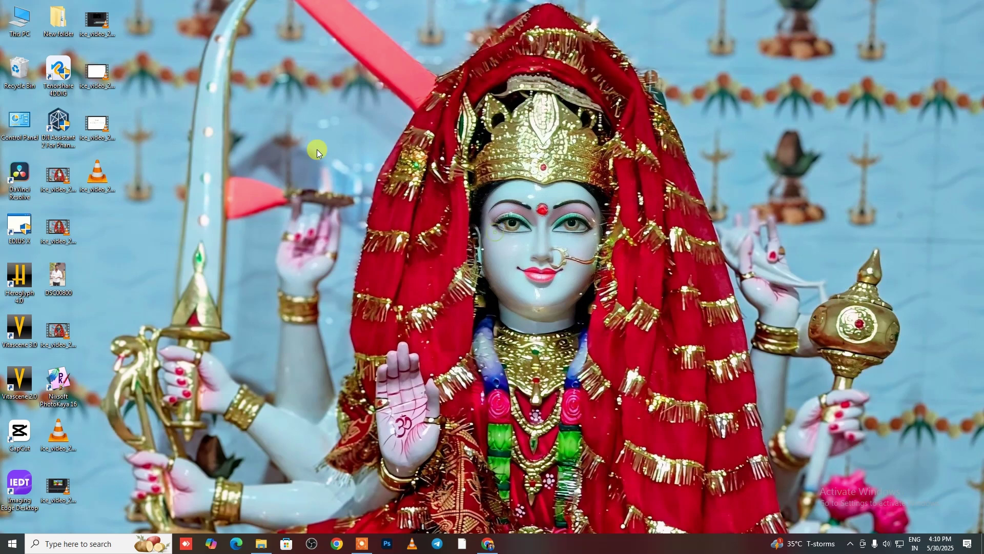
Step: Open the .license folder in C:\ProgramData\Blackmagic Design\DaVinci Resolve\Support
double_click(20, 21)
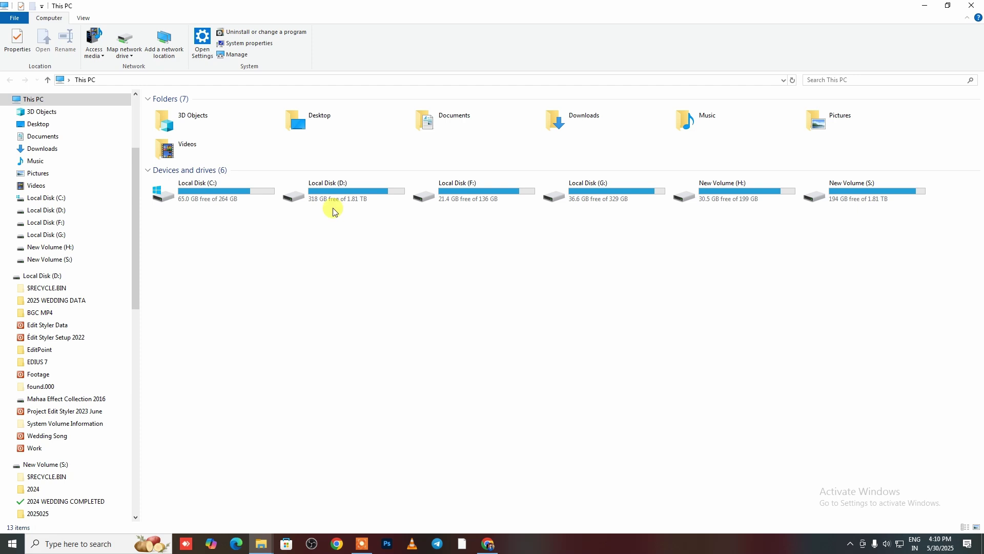
double_click(193, 195)
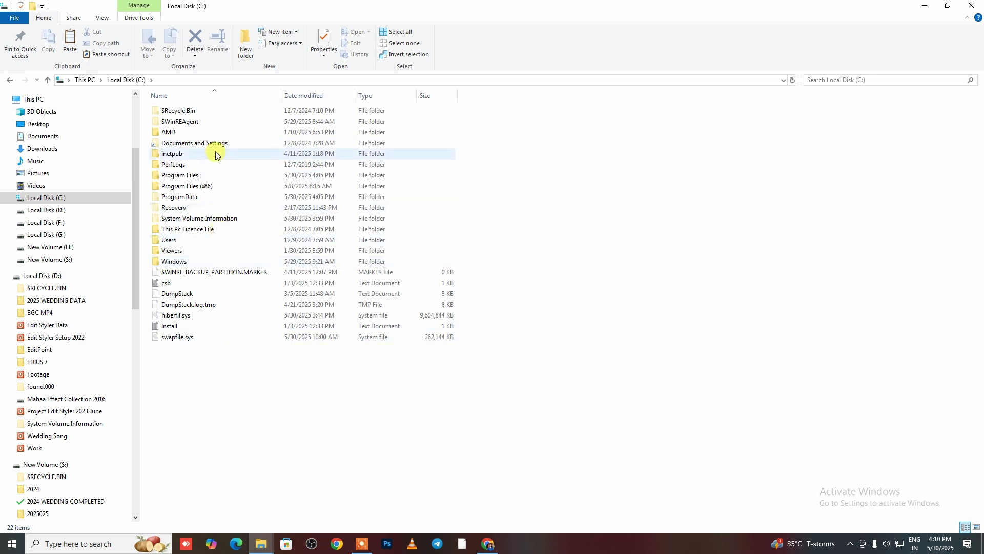
double_click(171, 198)
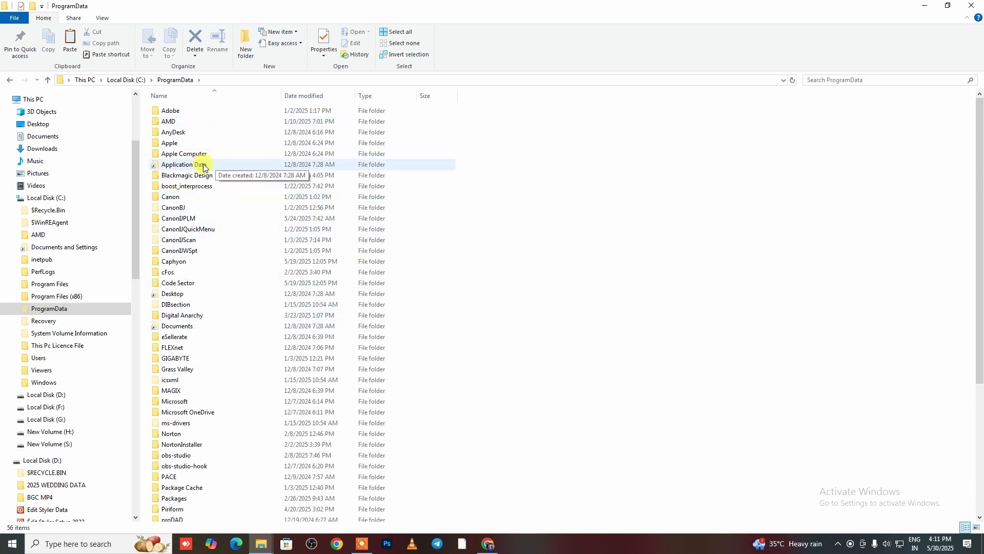
double_click(193, 176)
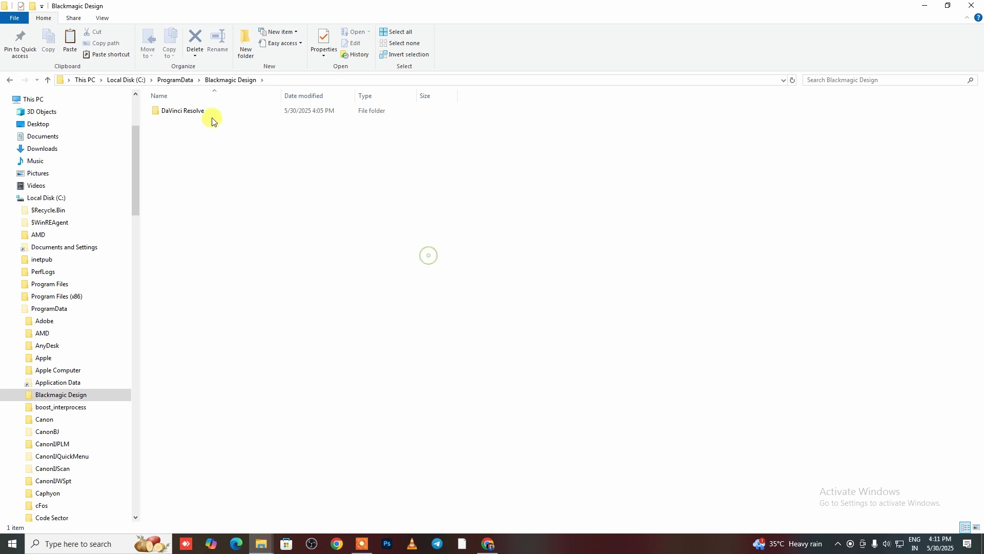
double_click(195, 112)
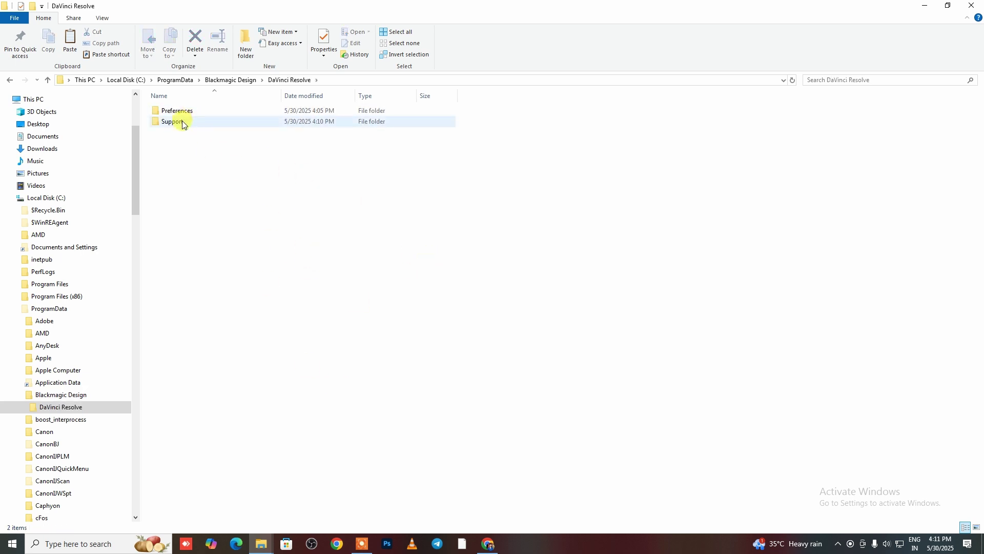
double_click(182, 125)
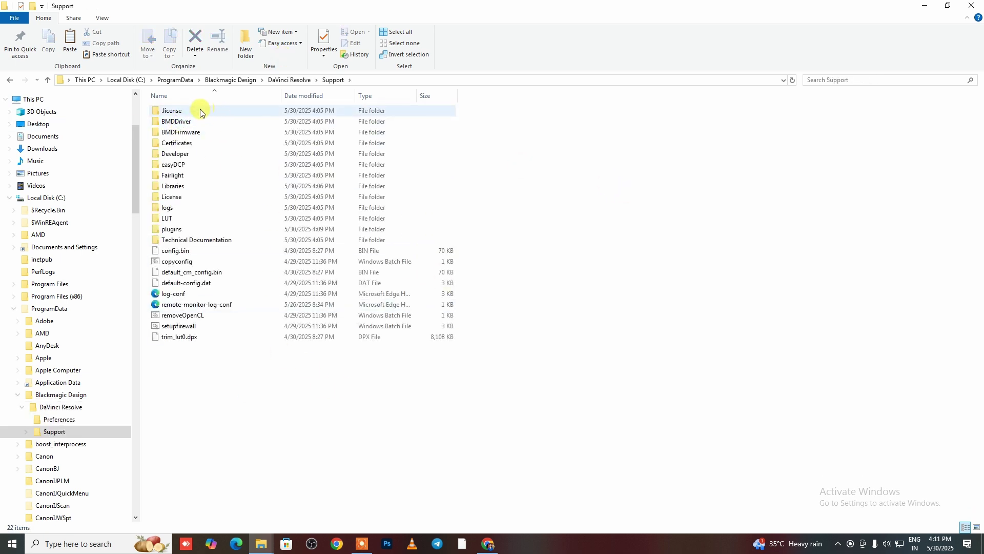
double_click(200, 112)
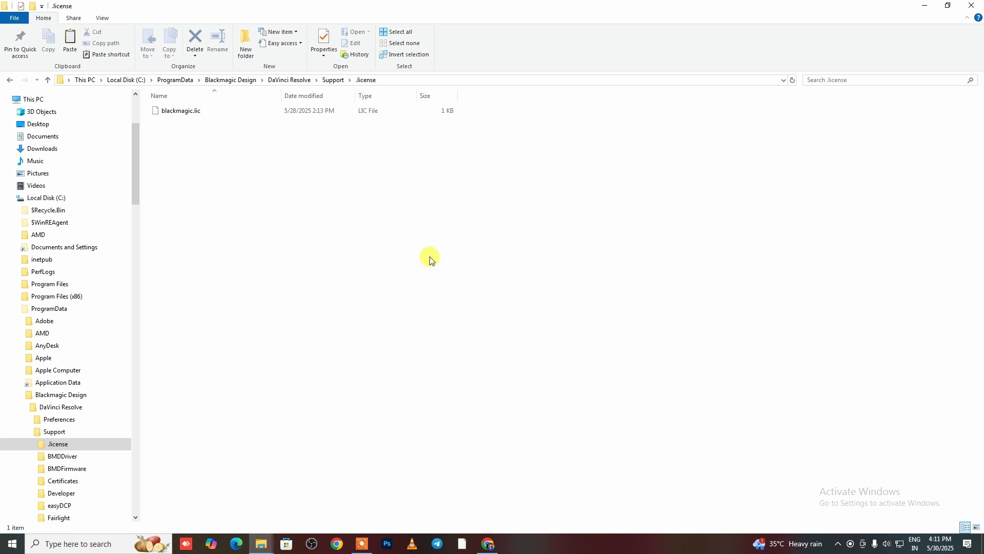
Step: Paste blackmagic.lic into the .license folder using Explorer, replacing the existing file with administrator permission, and close the window
key(ctrl+v)
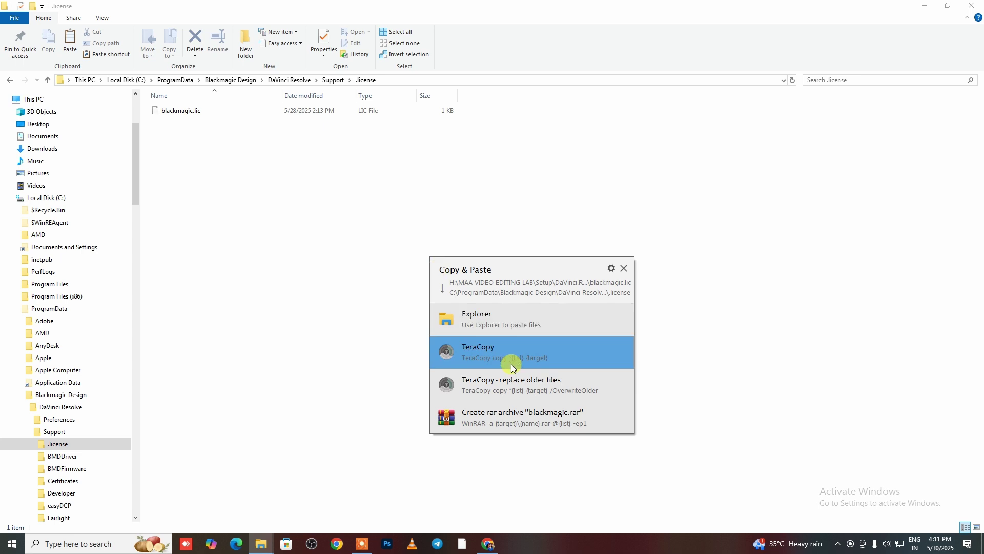
click(479, 324)
click(455, 190)
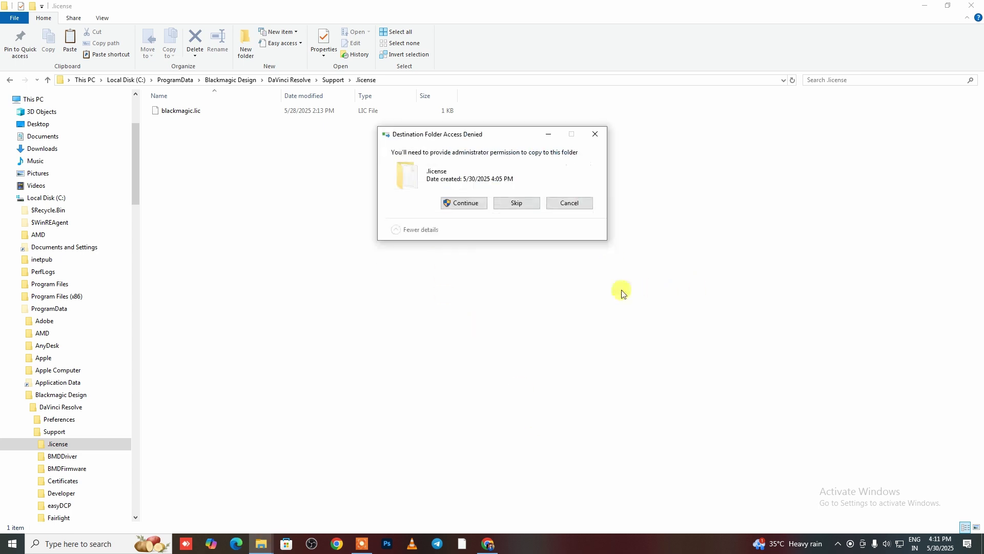
click(461, 203)
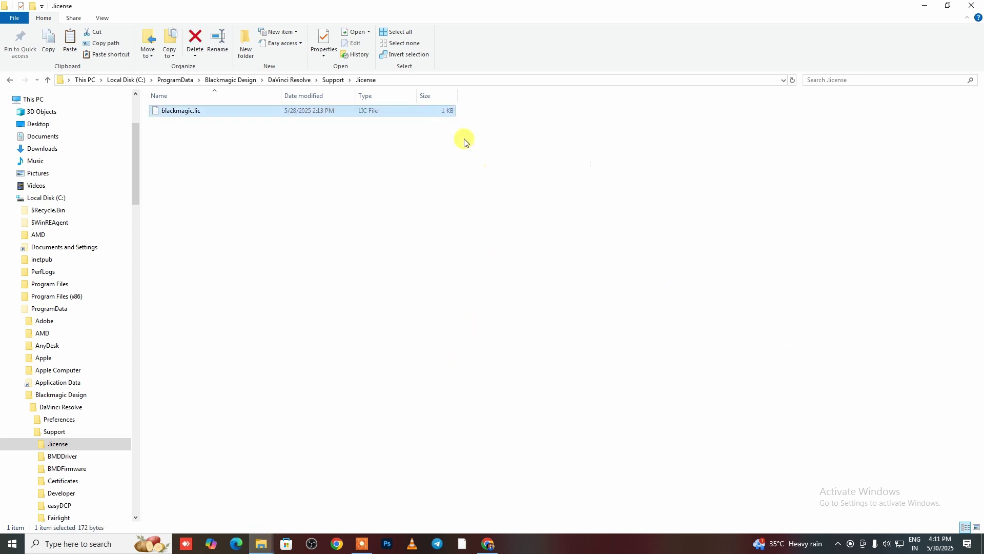
click(270, 218)
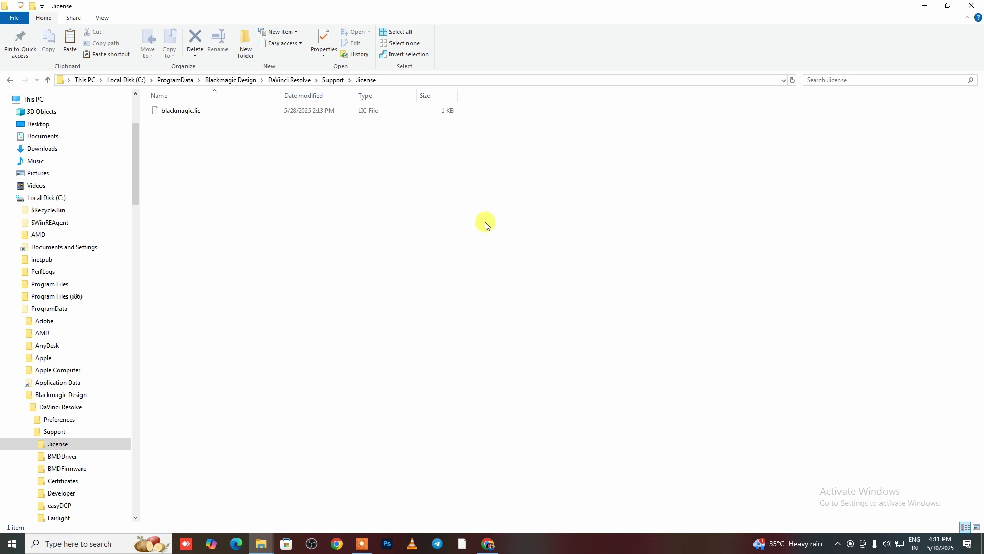
click(973, 5)
Step: Refresh the desktop, start DaVinci Resolve and open the dance project beside Untitled Project
right_click(346, 84)
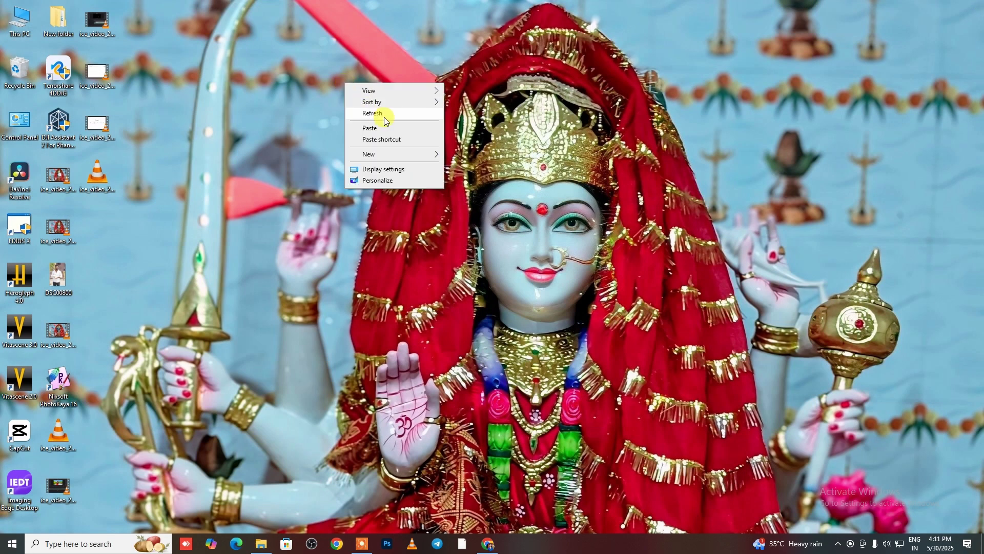
click(384, 115)
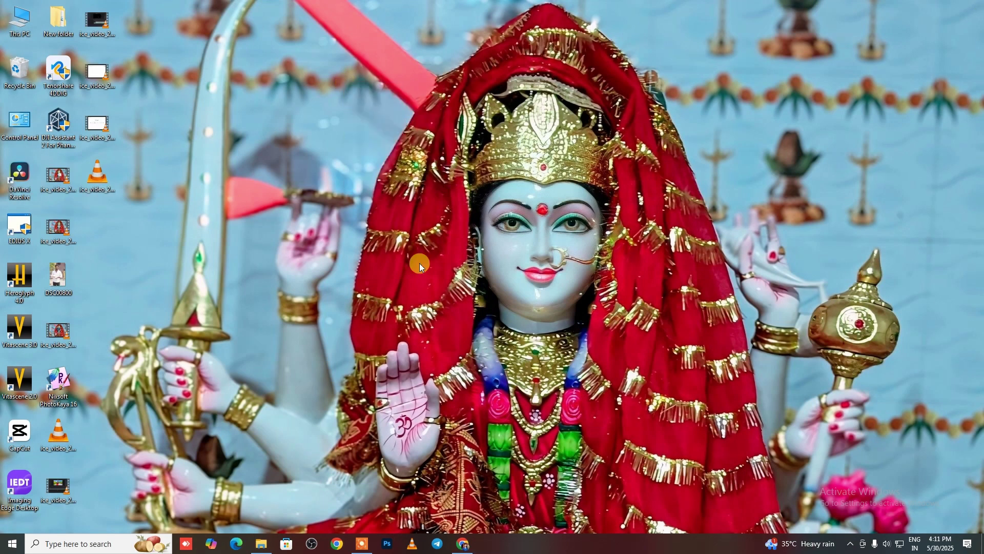
double_click(21, 179)
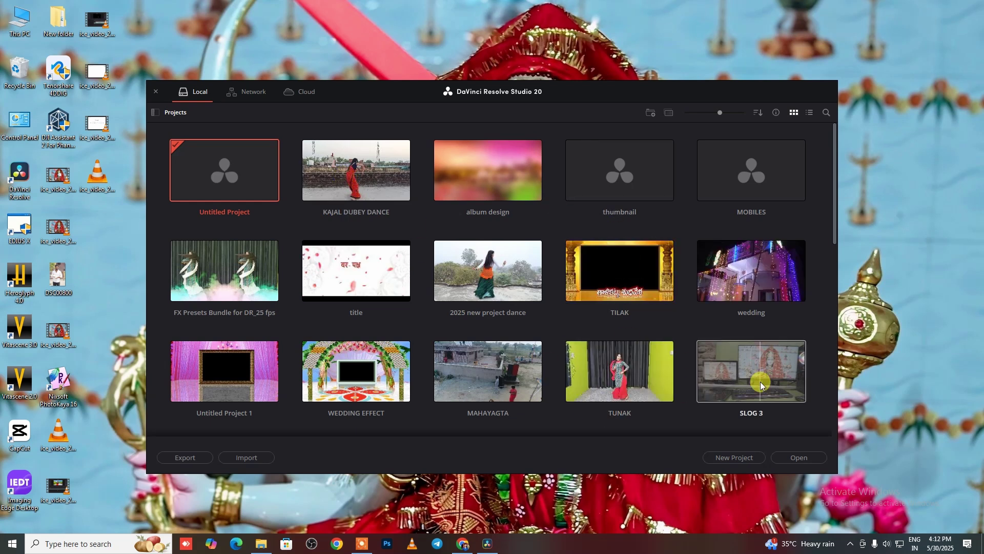
double_click(352, 179)
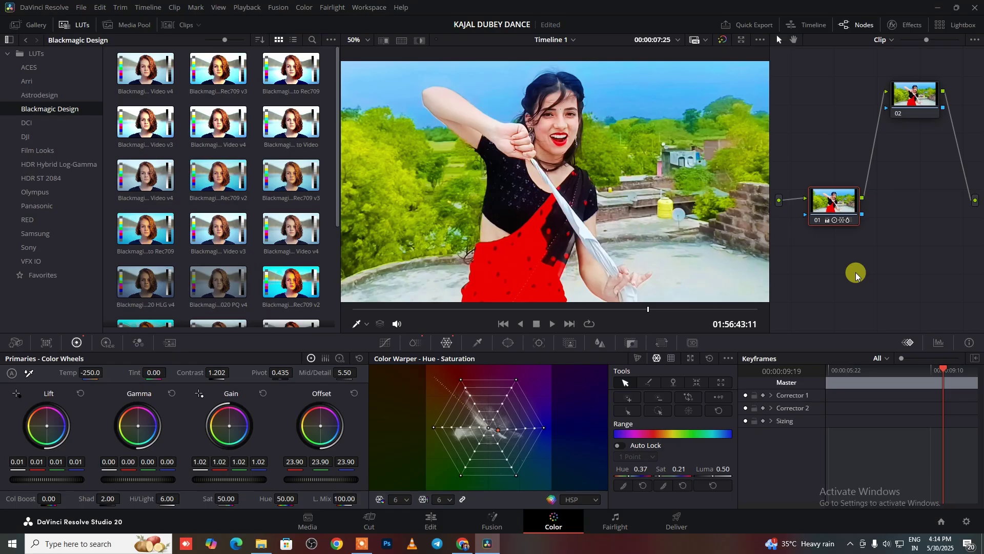
Step: Check the version in About DaVinci Resolve, close it and switch to the YouTube channel page in the browser
click(44, 8)
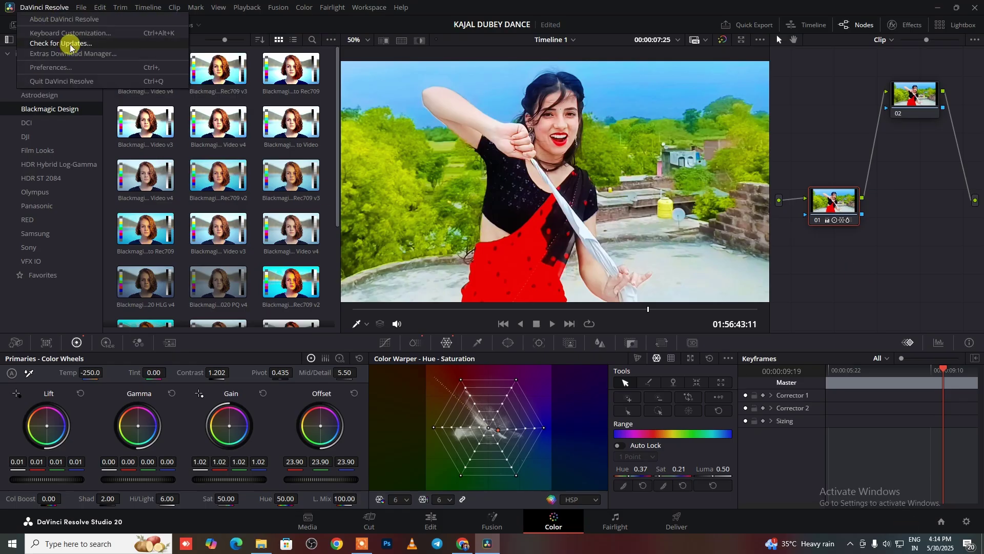
click(60, 19)
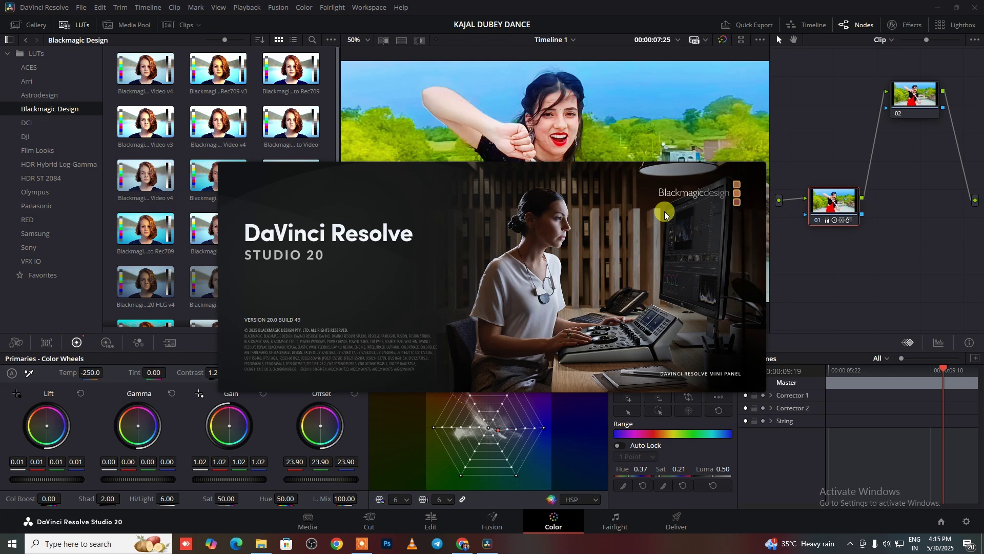
click(842, 271)
key(alt+Tab)
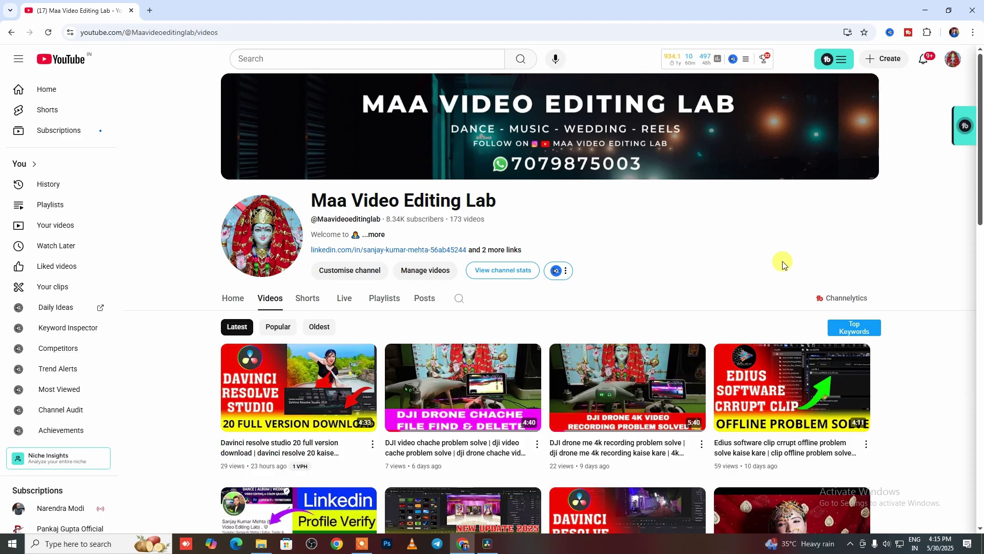